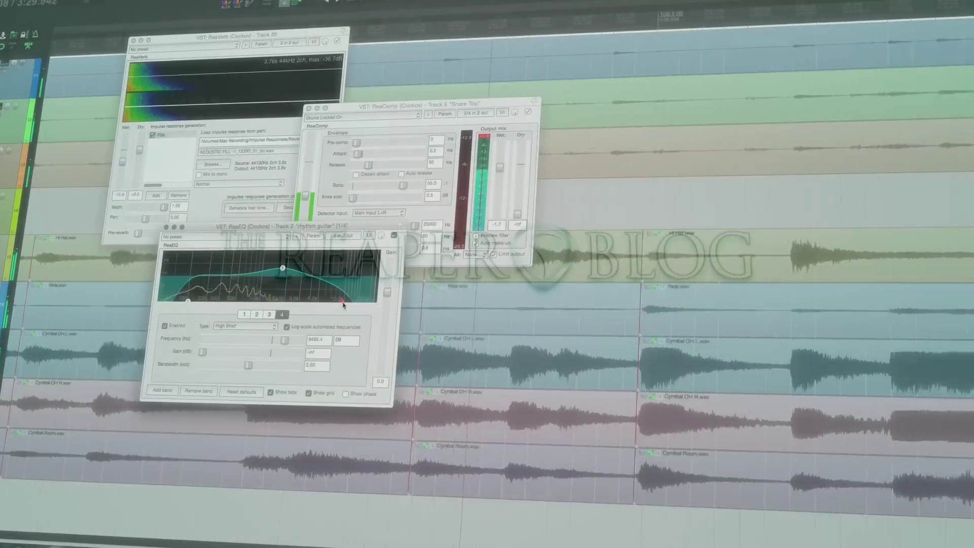
Reposition the MPL RS5k manager window slightly over the arrange view
drag(343, 304, 355, 303)
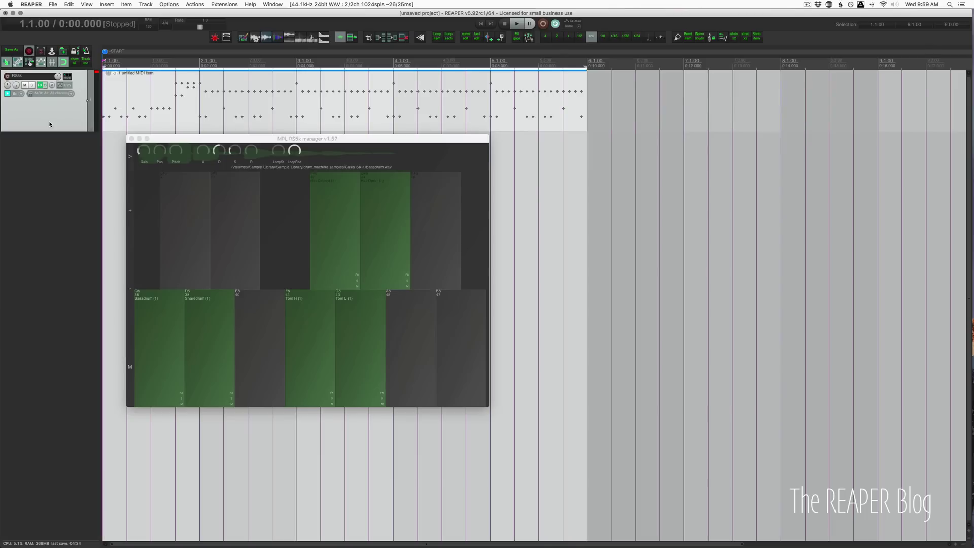
drag(214, 140, 214, 137)
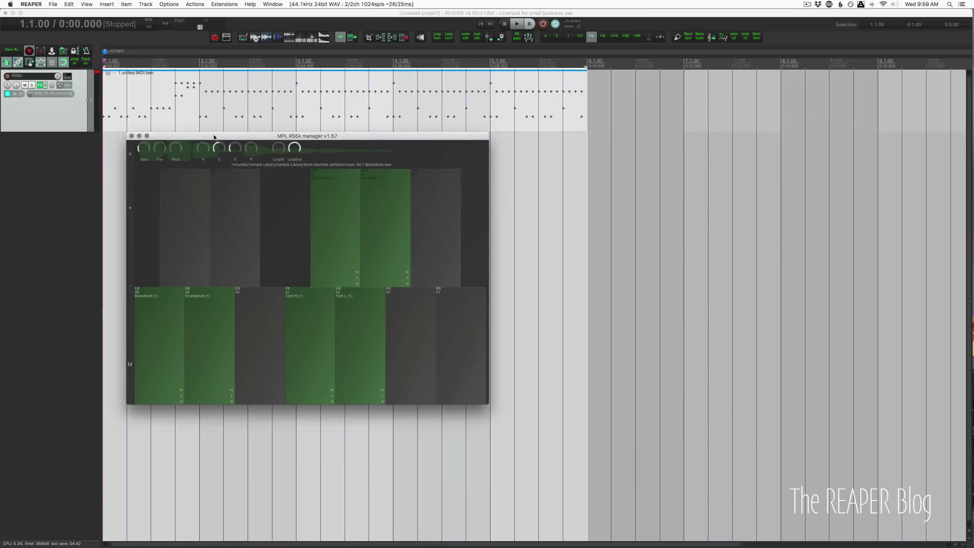
drag(214, 137, 213, 140)
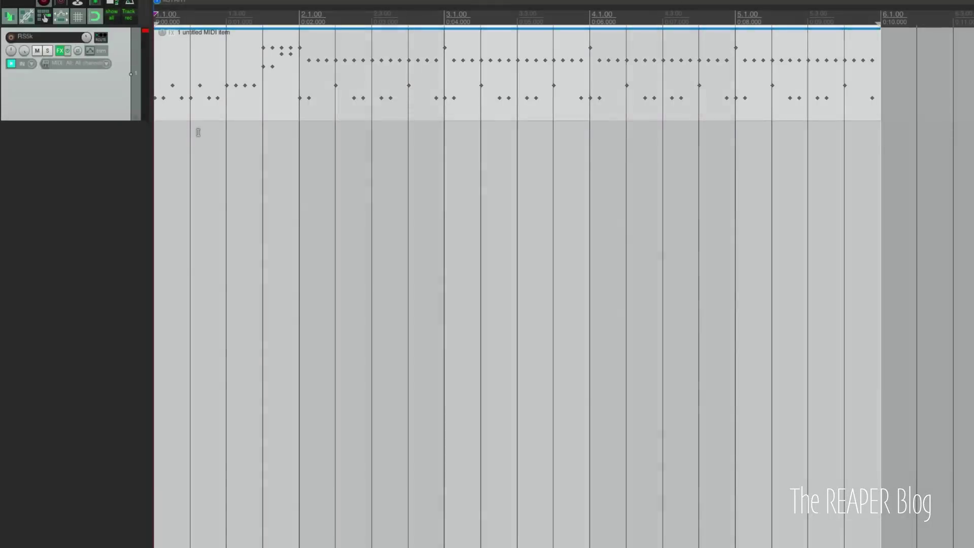
Run mpl_RS5k manager (background).lua from the Actions list, then close the list and reposition the manager
key(shift+slash)
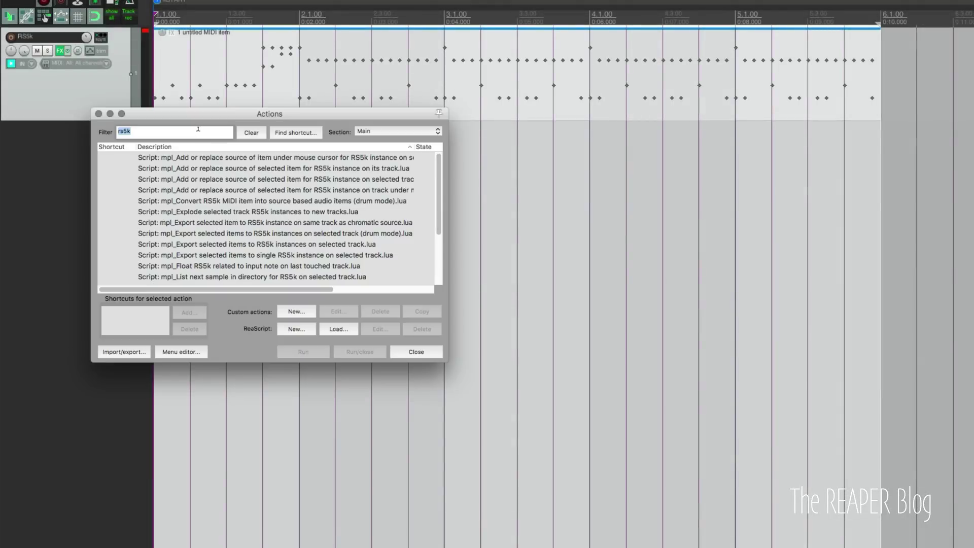
drag(438, 185, 416, 287)
click(306, 278)
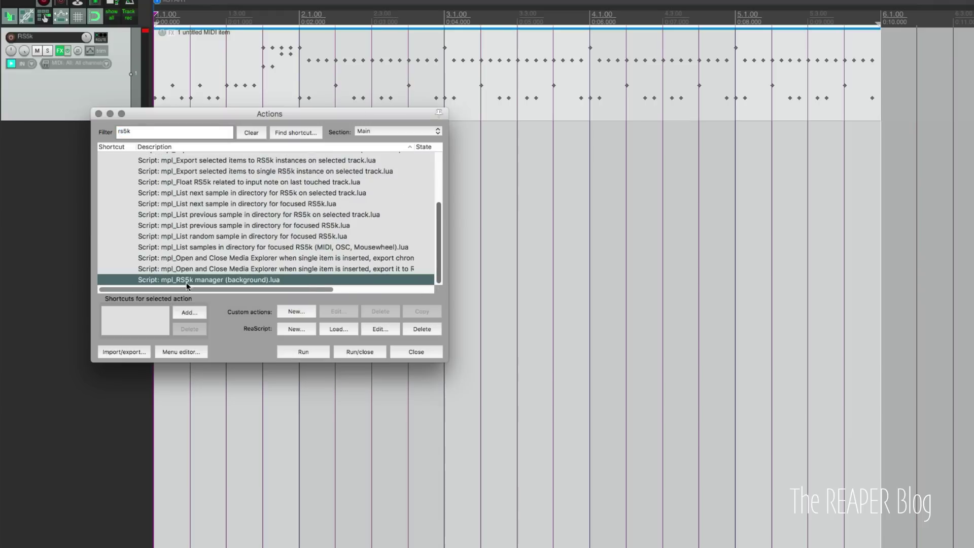
click(315, 352)
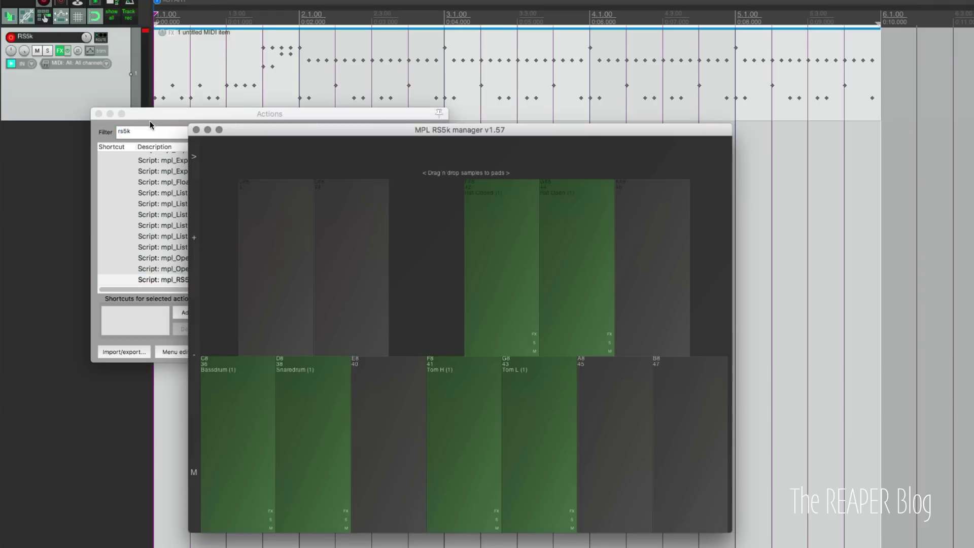
click(99, 114)
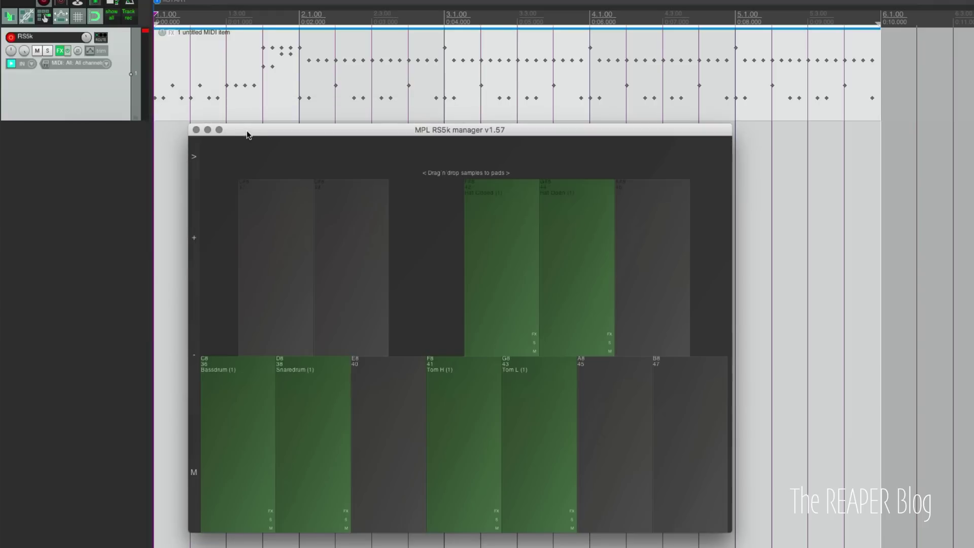
drag(246, 131, 247, 133)
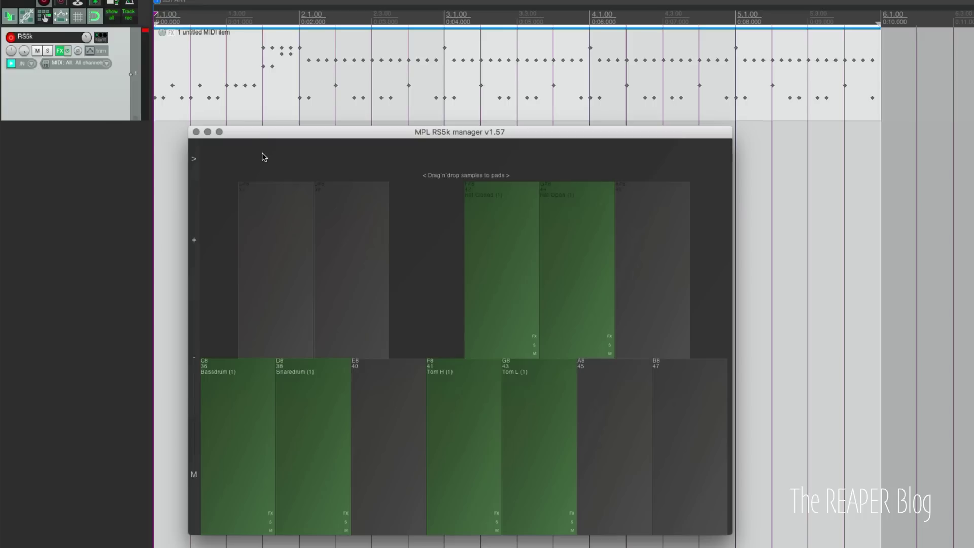
Place the RS5k track's FX chain beside the manager and select the Hat Closed pad
click(60, 51)
drag(200, 136, 172, 130)
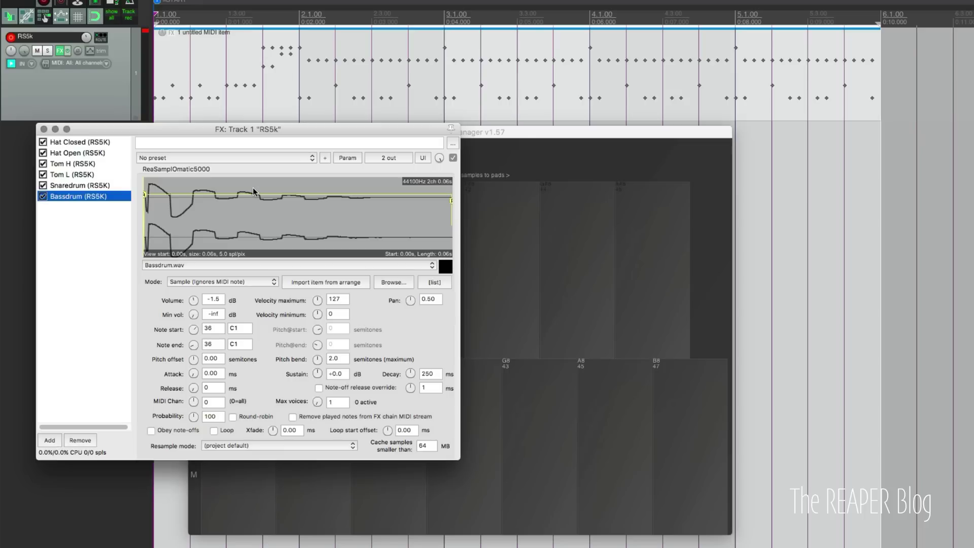
click(571, 144)
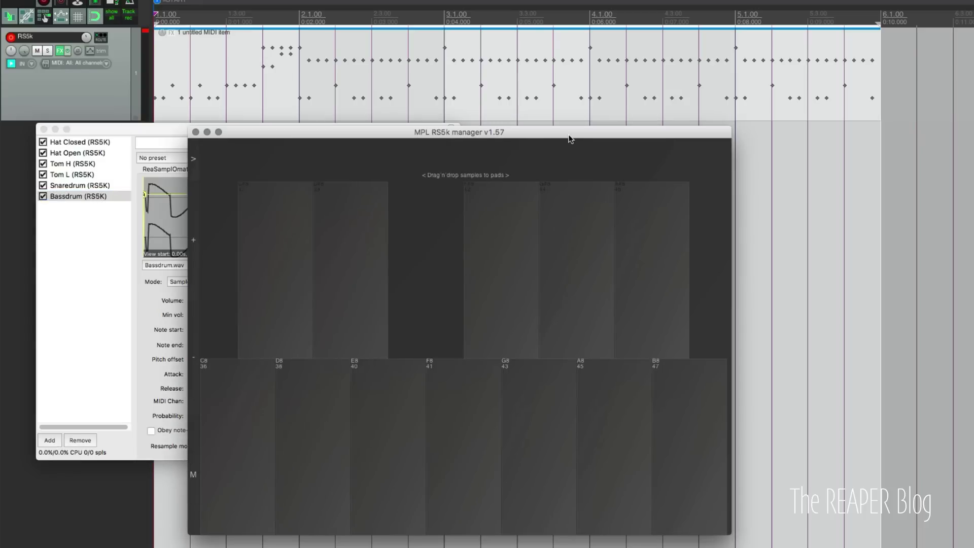
drag(538, 139, 798, 134)
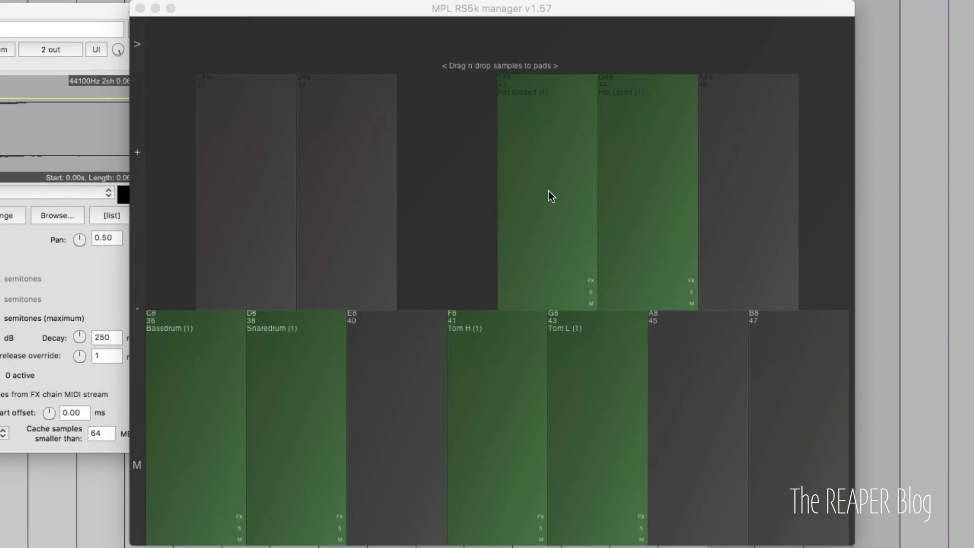
click(550, 189)
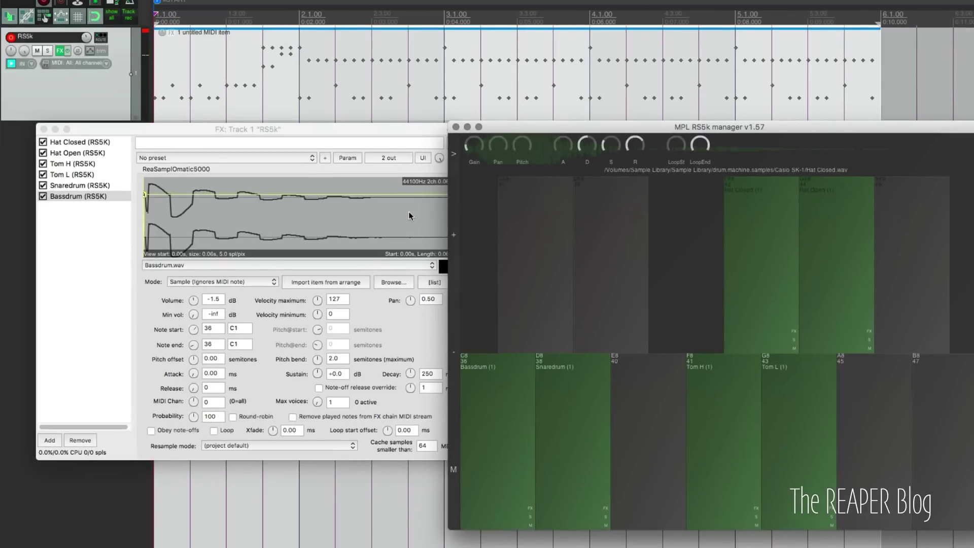
Select Hat Closed in the FX list and adjust its sustain, decay and release knobs
click(95, 143)
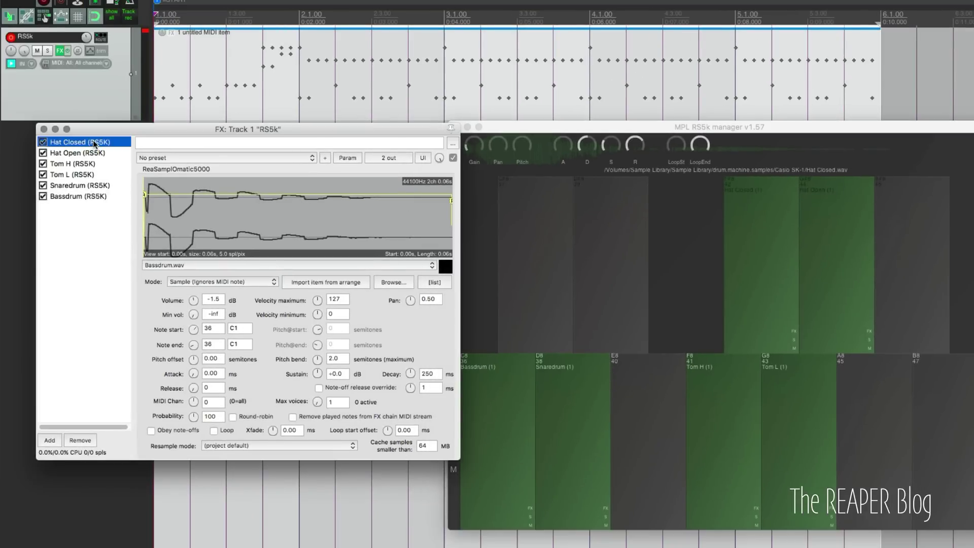
drag(142, 131, 131, 130)
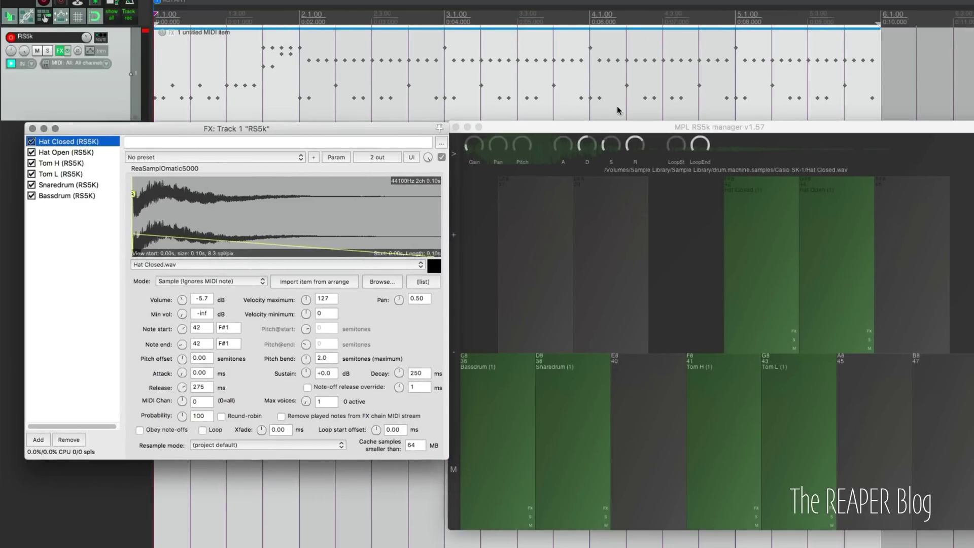
drag(641, 127, 703, 181)
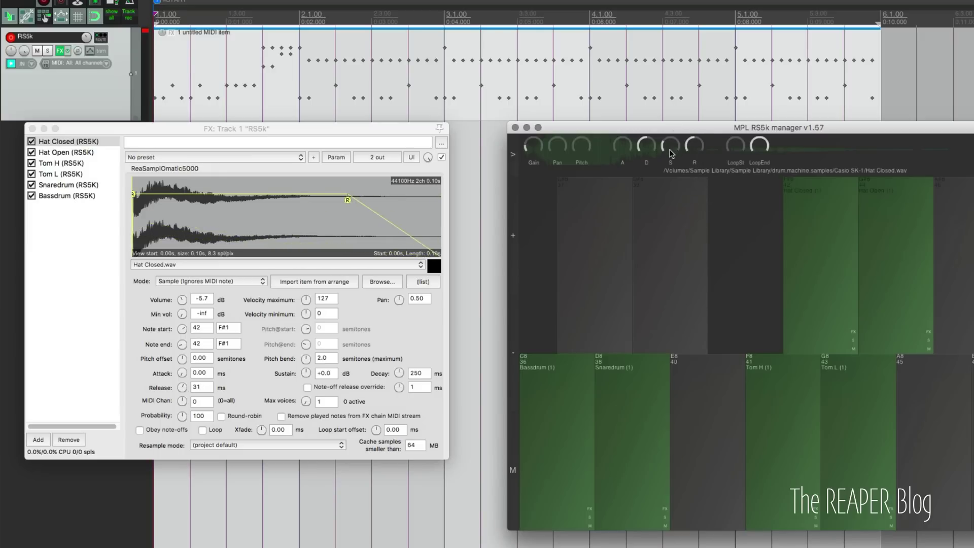
drag(670, 149, 680, 197)
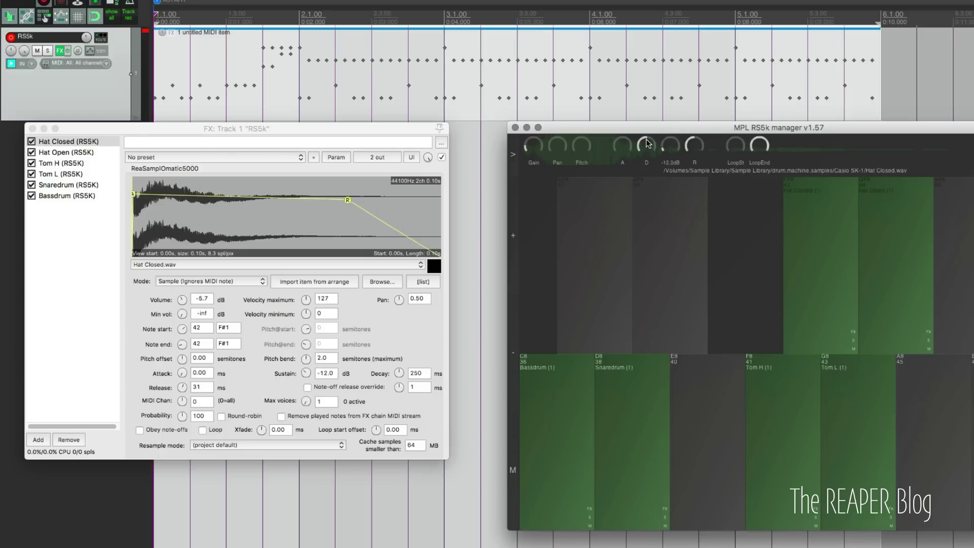
drag(648, 147, 668, 322)
mouse_move(694, 148)
mouse_down()
mouse_move(696, 176)
mouse_move(699, 106)
mouse_move(699, 140)
mouse_up()
Drop the Hat Closed pitch, bring it back to -21 semitones, and pan it hard
drag(580, 147, 580, 200)
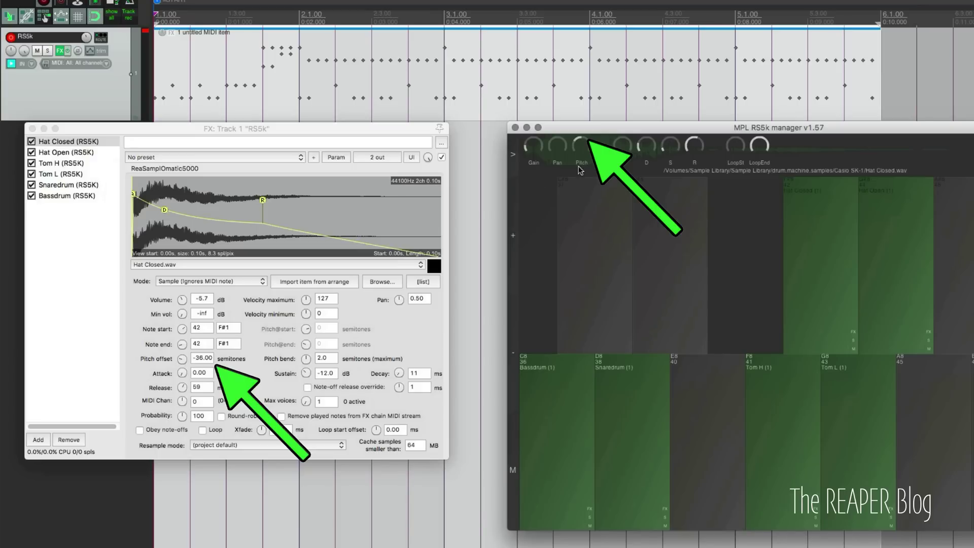
drag(584, 149, 585, 60)
drag(557, 146, 570, 131)
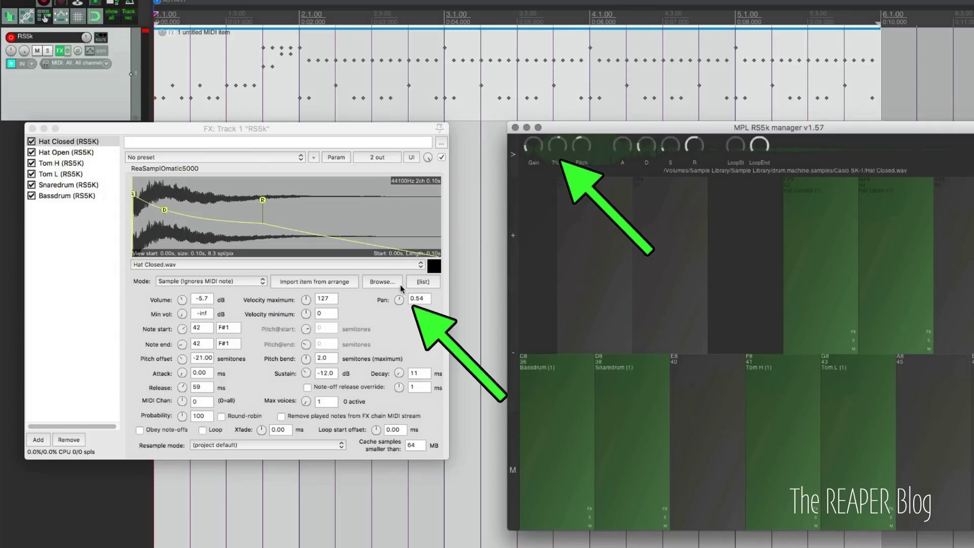
drag(562, 150, 563, 213)
Reset pan, pitch, decay, release, sustain and gain, then lower the volume to -0.5 dB
double_click(558, 146)
double_click(587, 147)
double_click(647, 146)
double_click(695, 146)
double_click(671, 148)
double_click(536, 135)
drag(536, 135, 536, 142)
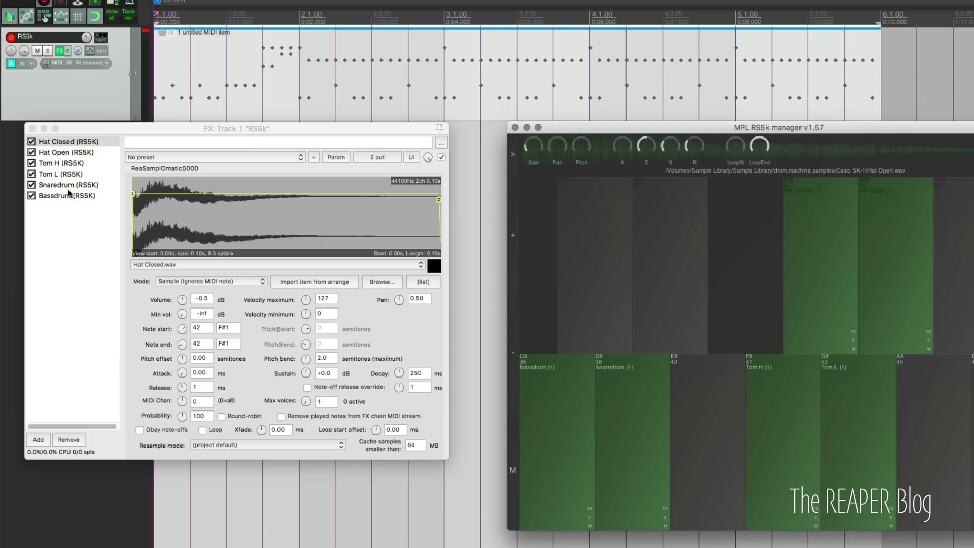
Open the drum MIDI item in the docked MIDI editor and move the FX window aside
double_click(191, 98)
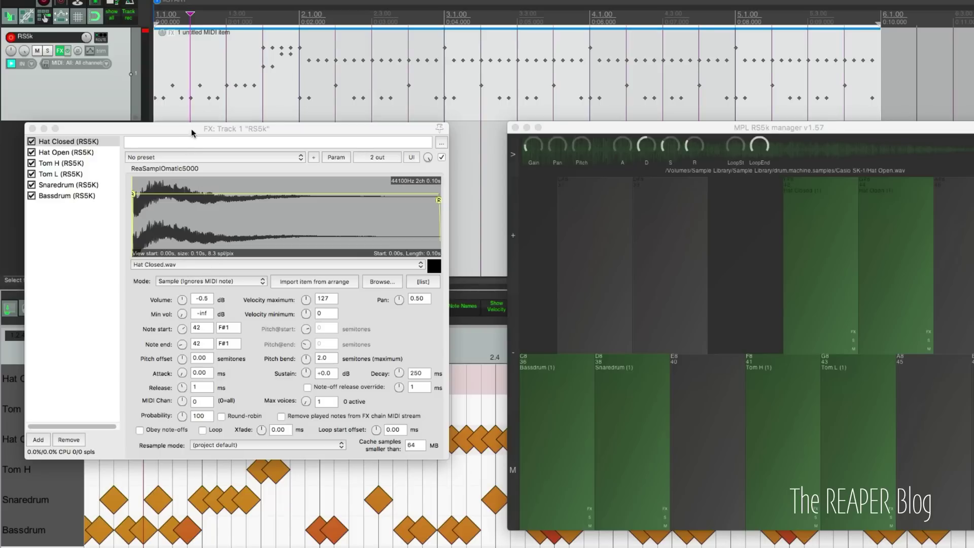
drag(192, 132, 264, 27)
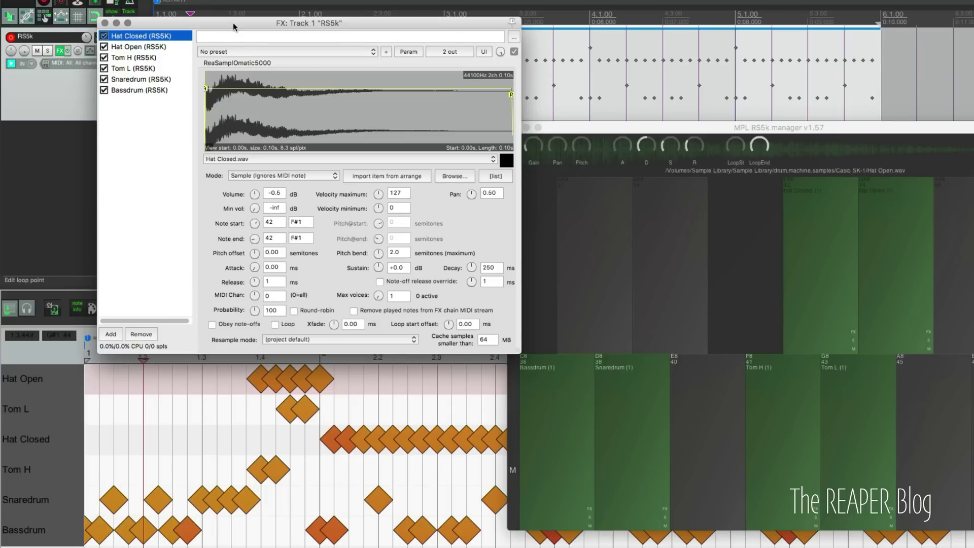
Insert an empty track 2 below the RS5k track and toggle selection between the two tracks
drag(234, 26, 233, 139)
click(254, 221)
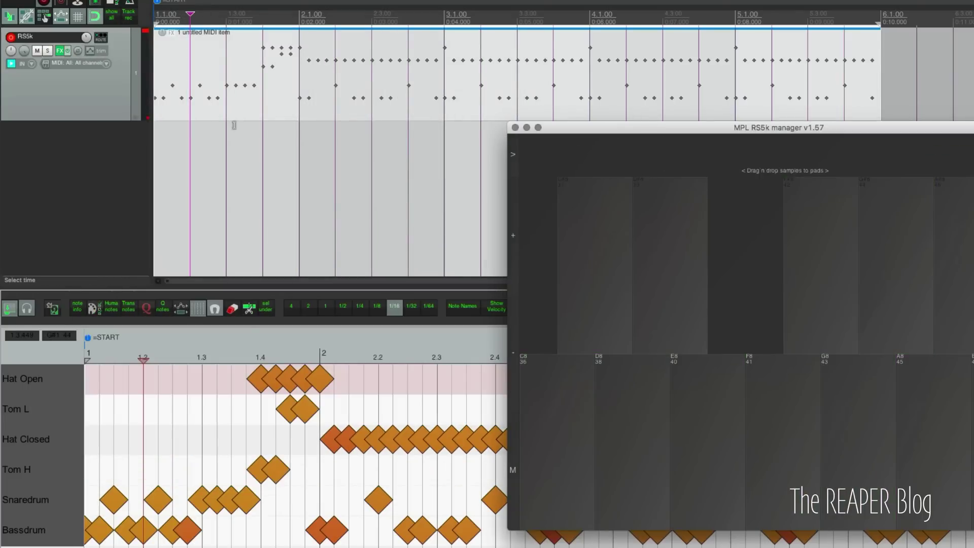
click(113, 104)
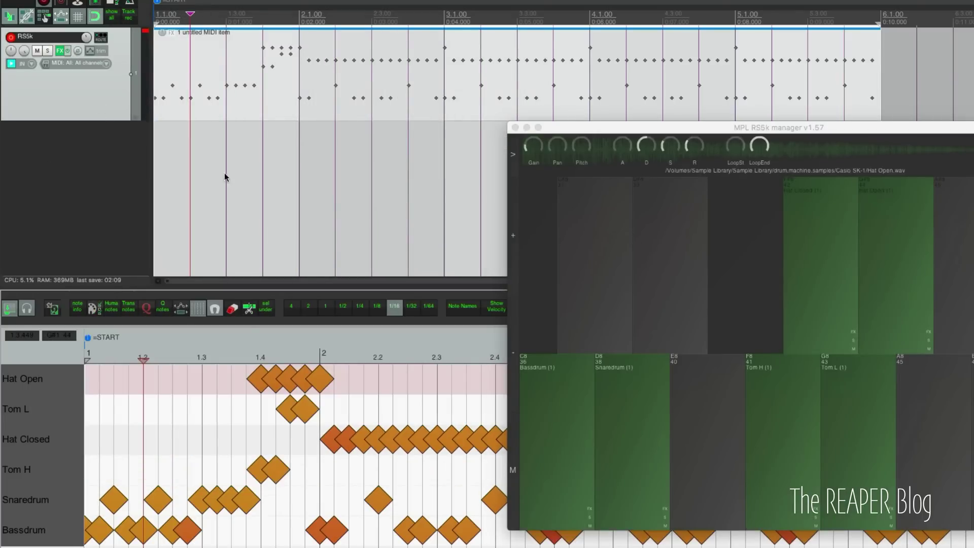
double_click(292, 171)
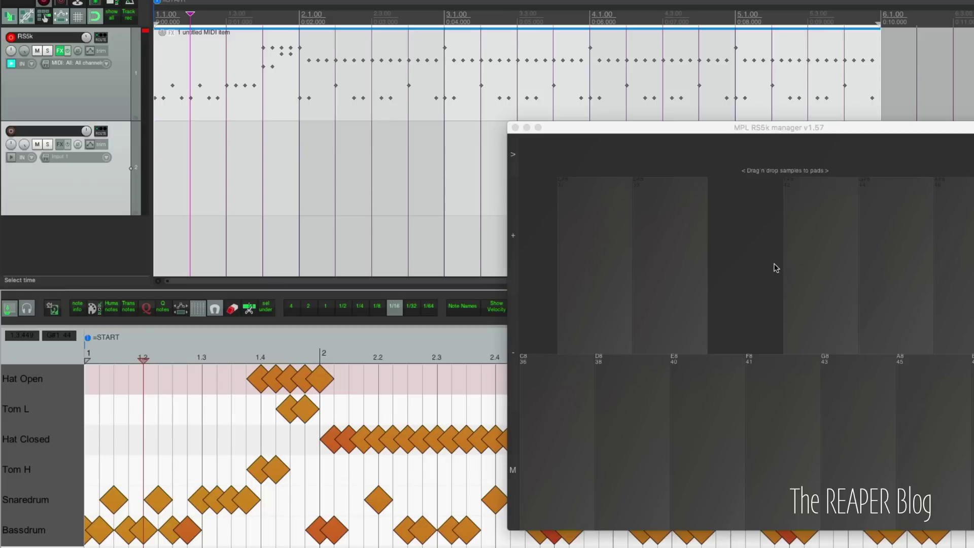
click(97, 104)
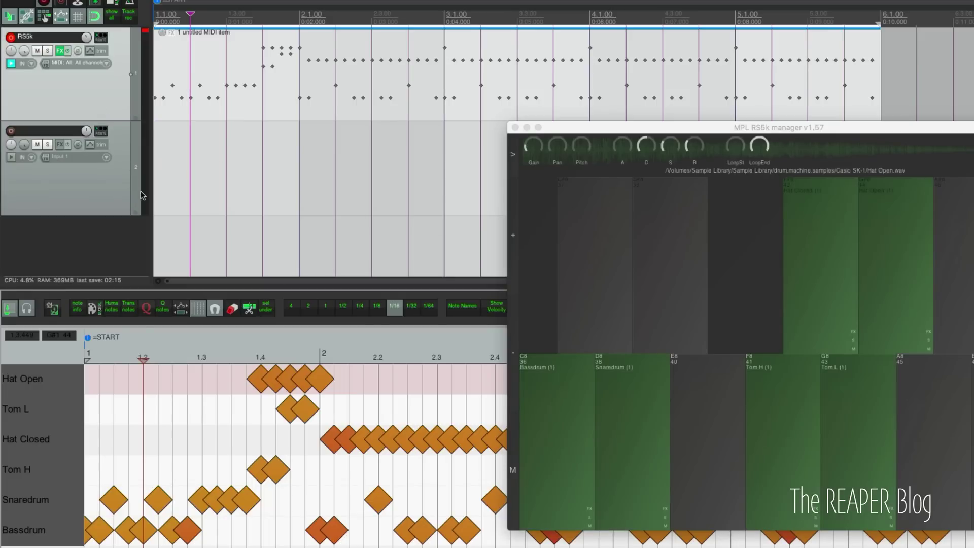
click(92, 200)
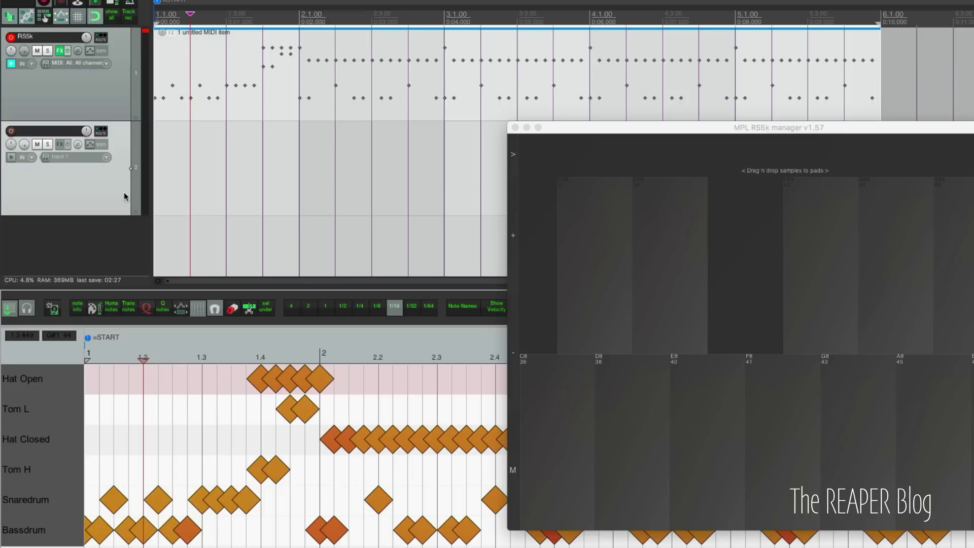
Reselect the RS5k track and step the pad grid through octaves, returning to C8
click(102, 101)
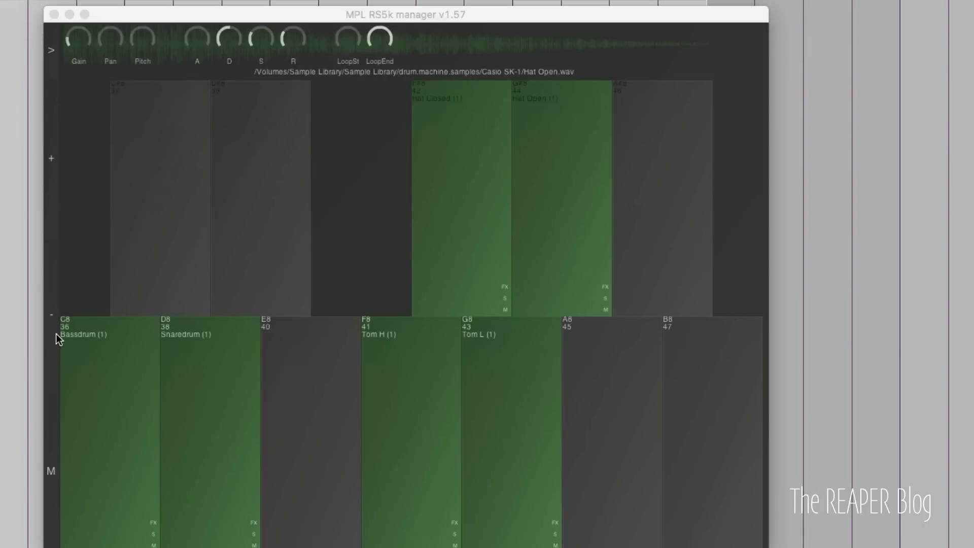
click(53, 337)
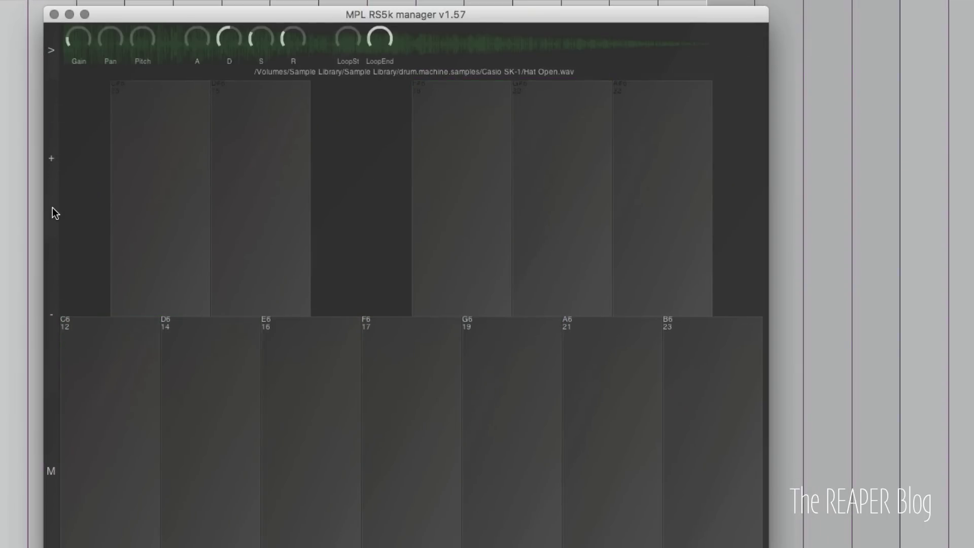
click(53, 198)
click(52, 198)
click(47, 343)
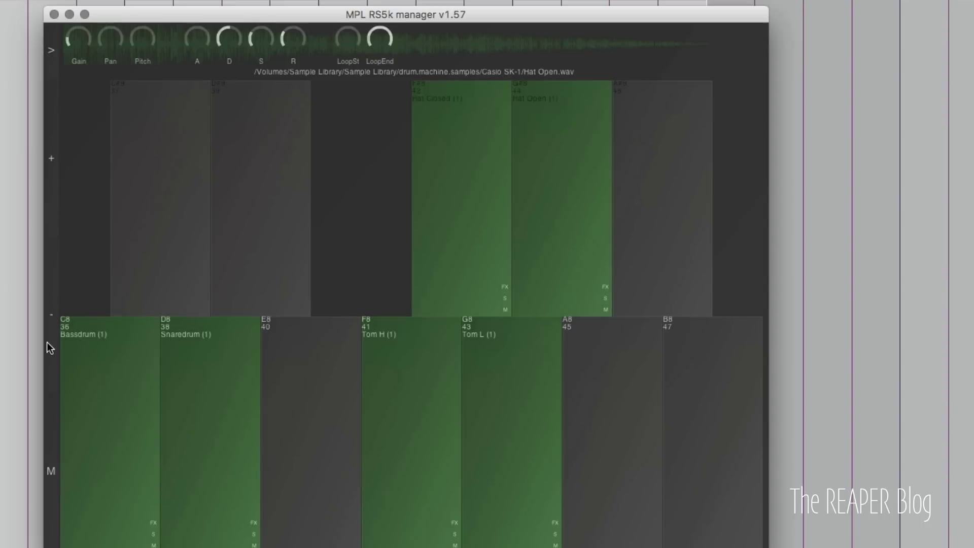
In the manager's mixer view, lower the Bassdrum, Tom H and Hat Closed levels
click(51, 484)
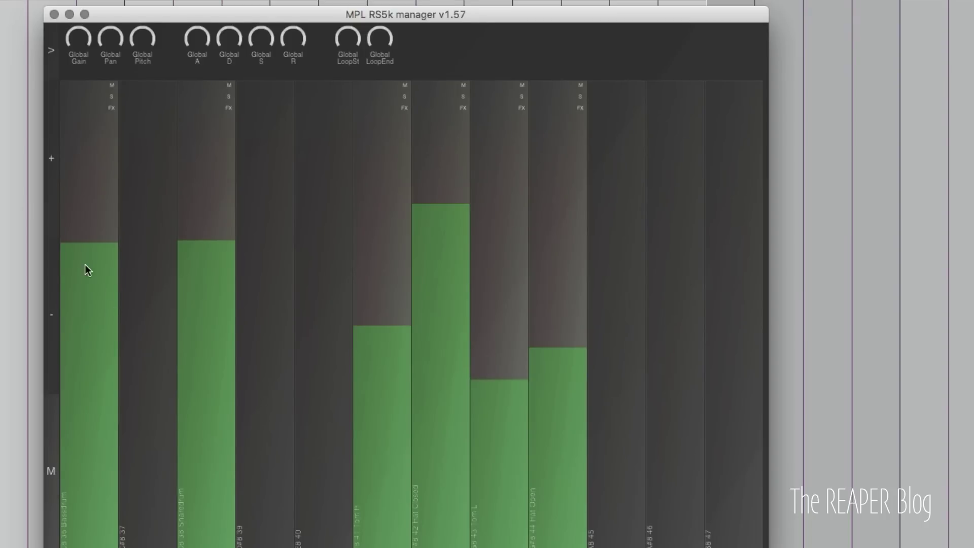
drag(84, 265, 205, 334)
mouse_move(402, 362)
mouse_down()
mouse_move(391, 400)
mouse_move(395, 357)
mouse_up()
drag(438, 321, 438, 317)
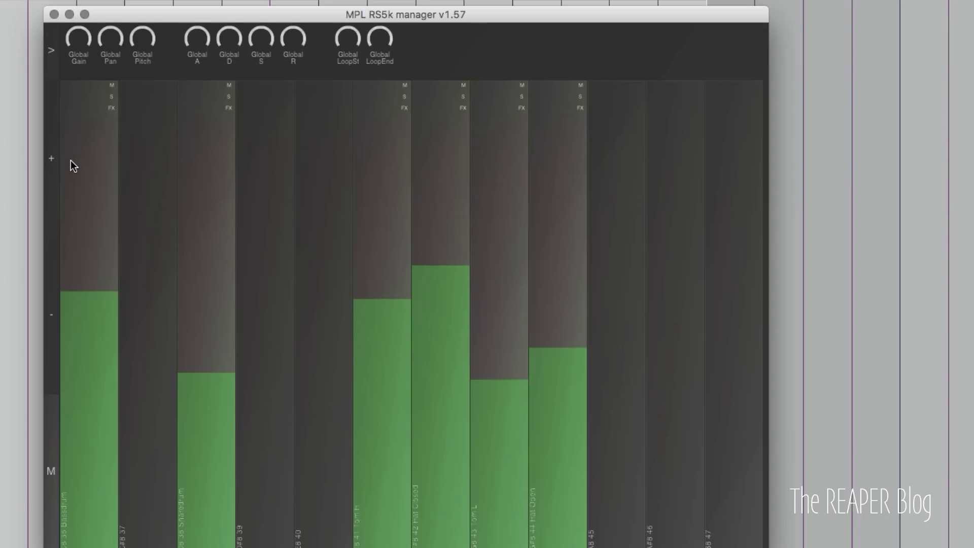
Return to the drum pad view and browse the options menu's Key names and Pad controls
click(50, 433)
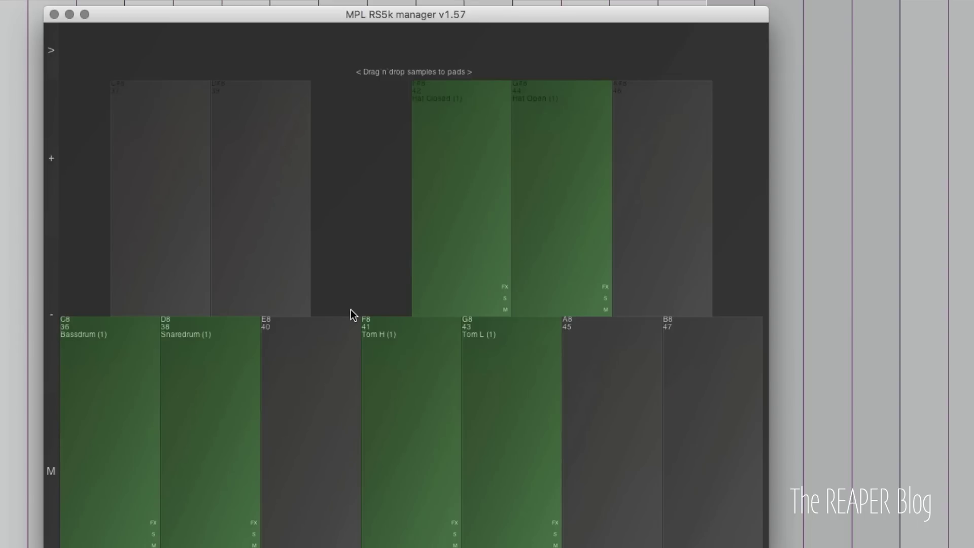
click(53, 51)
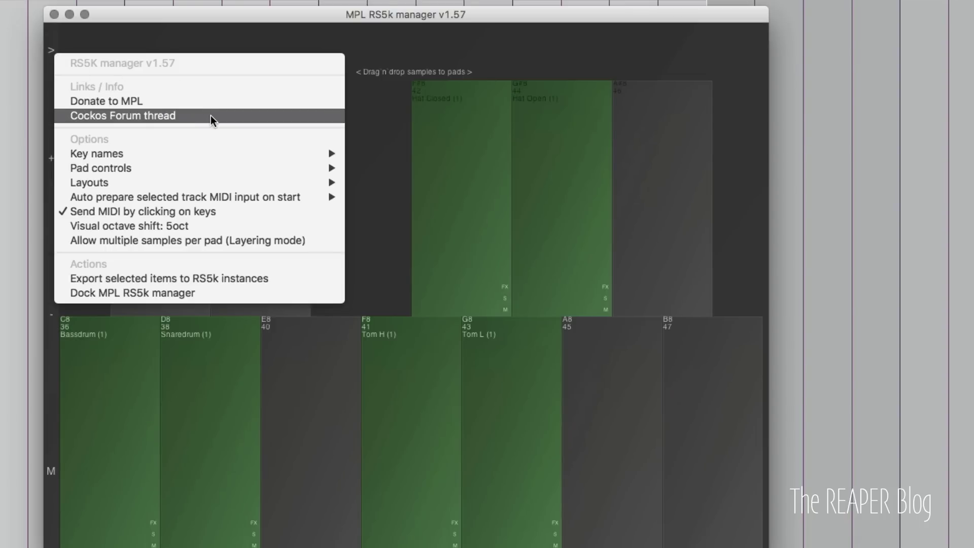
mouse_move(215, 150)
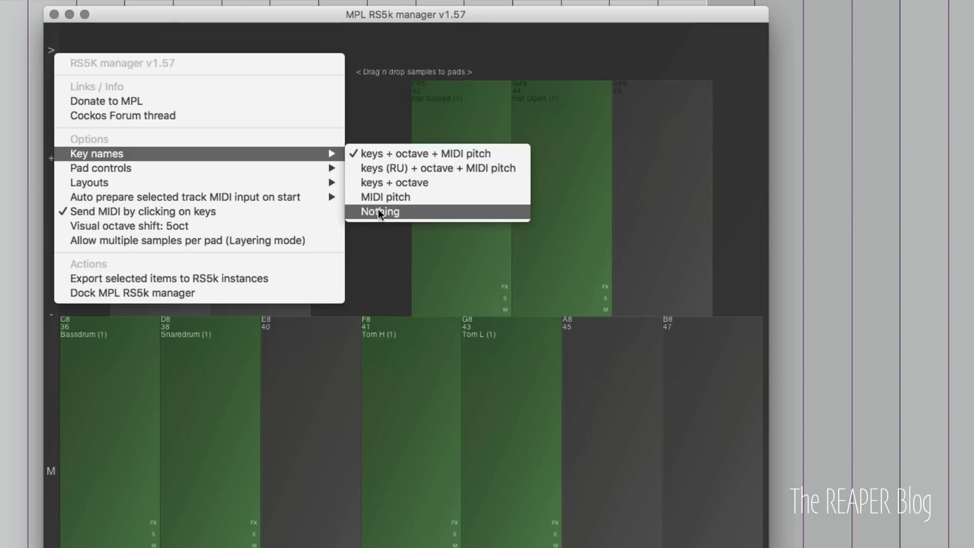
mouse_move(219, 166)
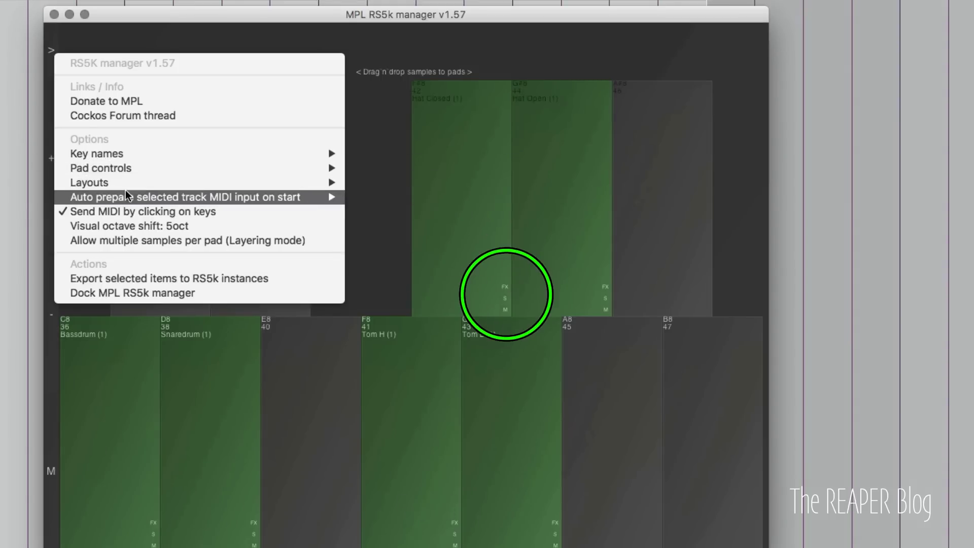
Try the two-octave Chromatic Keys, Korg NanoPad (8x2) and Ableton Live Drum Rack (4x4) pad layouts
mouse_move(145, 184)
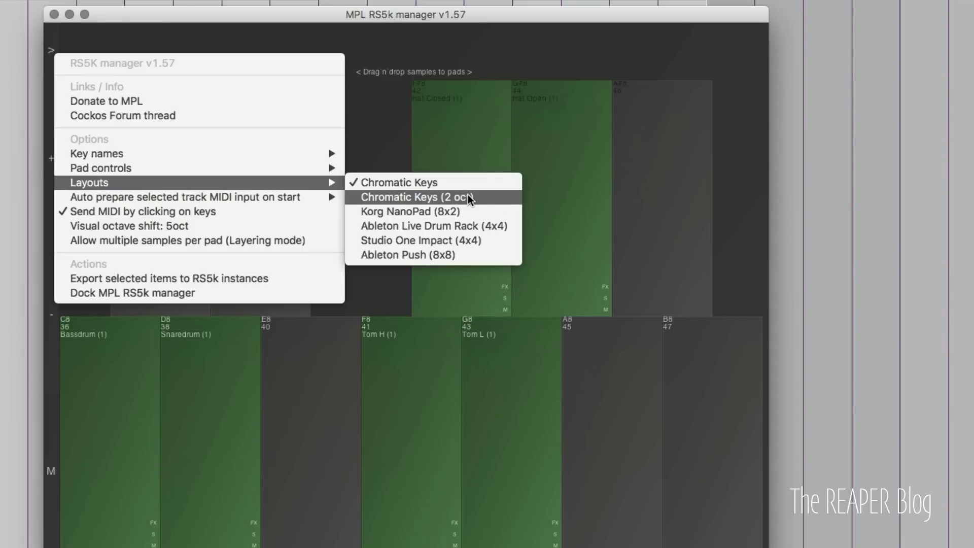
click(492, 198)
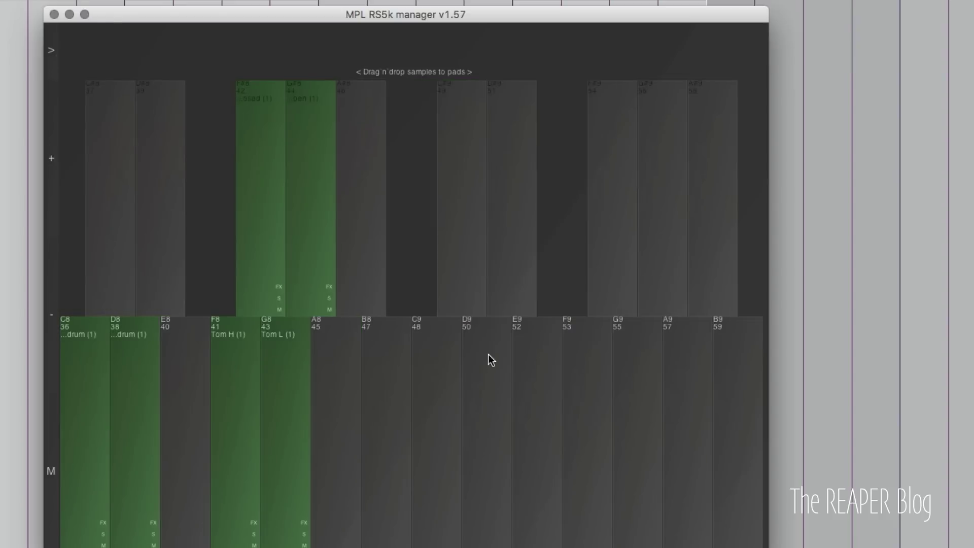
click(51, 50)
mouse_move(325, 184)
click(397, 215)
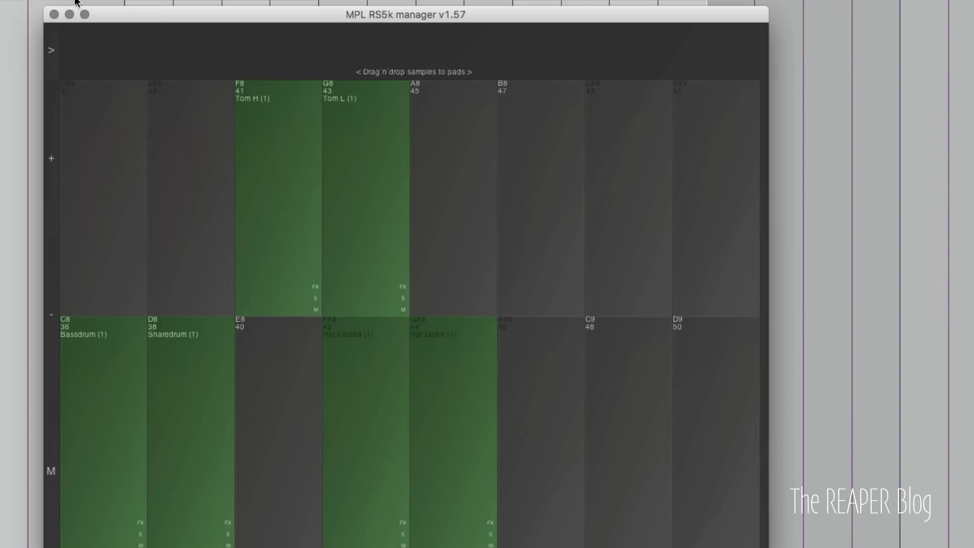
click(57, 54)
mouse_move(212, 184)
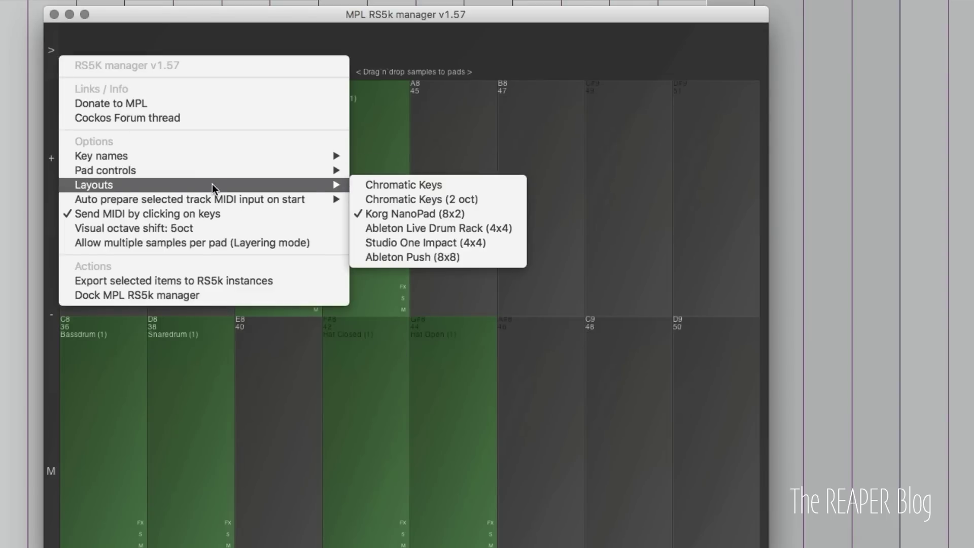
click(445, 230)
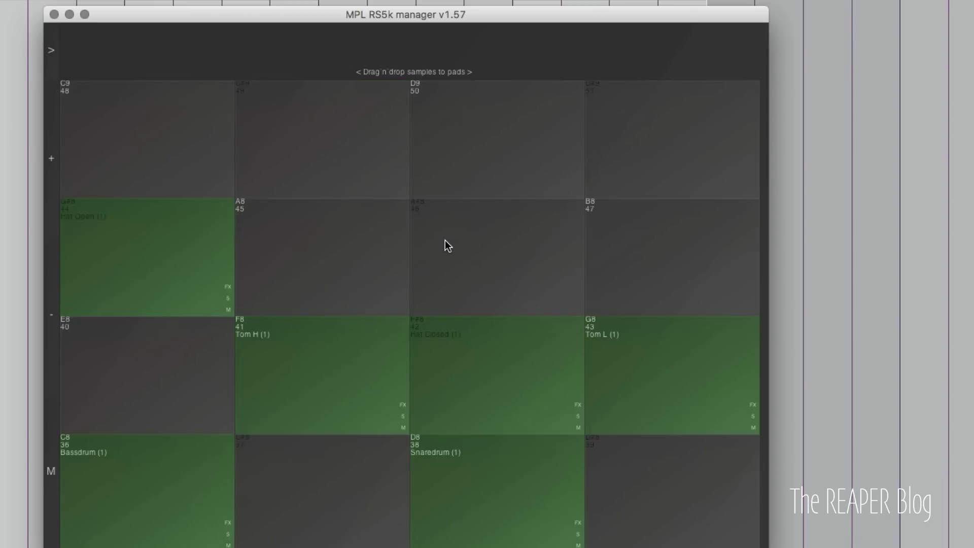
Try Studio One Impact (4x4) and Ableton Push (8x8), return to Chromatic Keys, and view MIDI auto-prepare choices
click(51, 49)
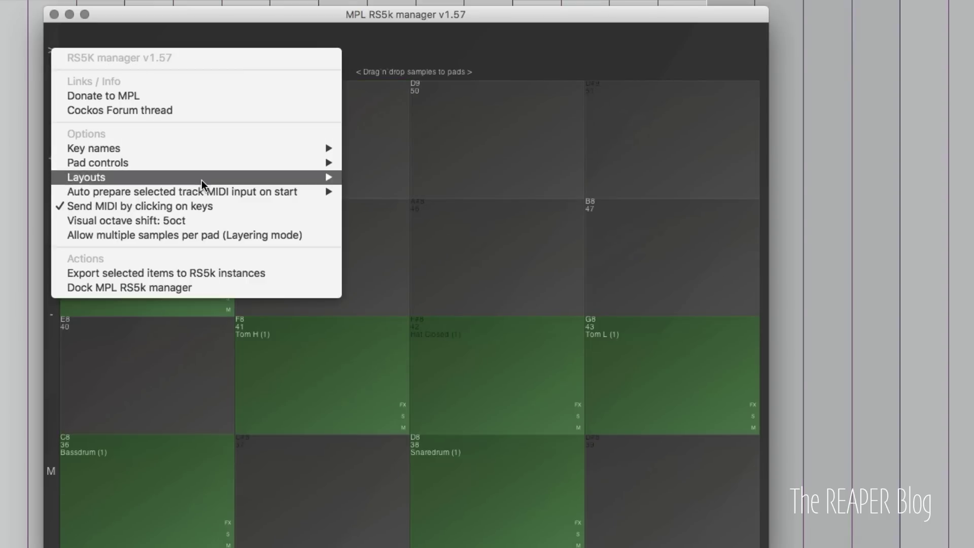
mouse_move(218, 177)
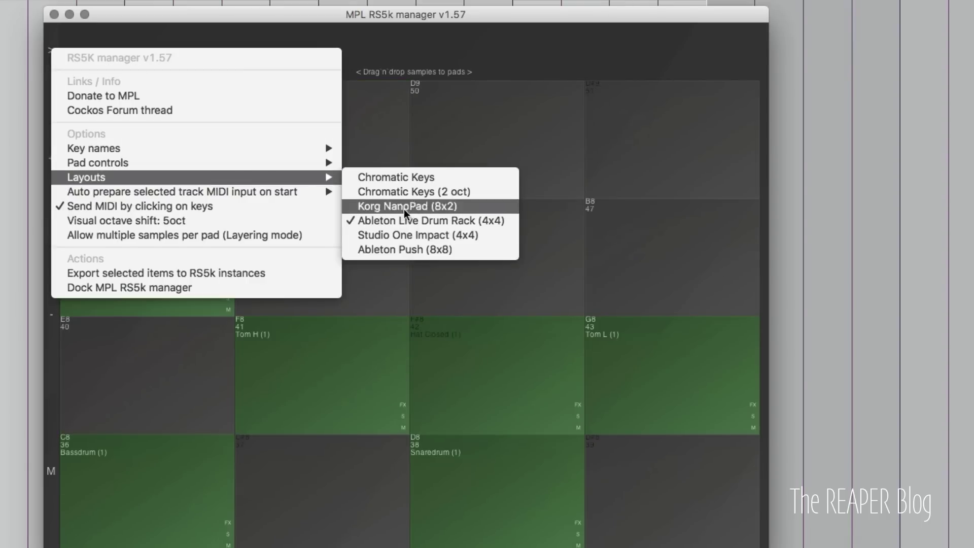
click(492, 232)
click(59, 65)
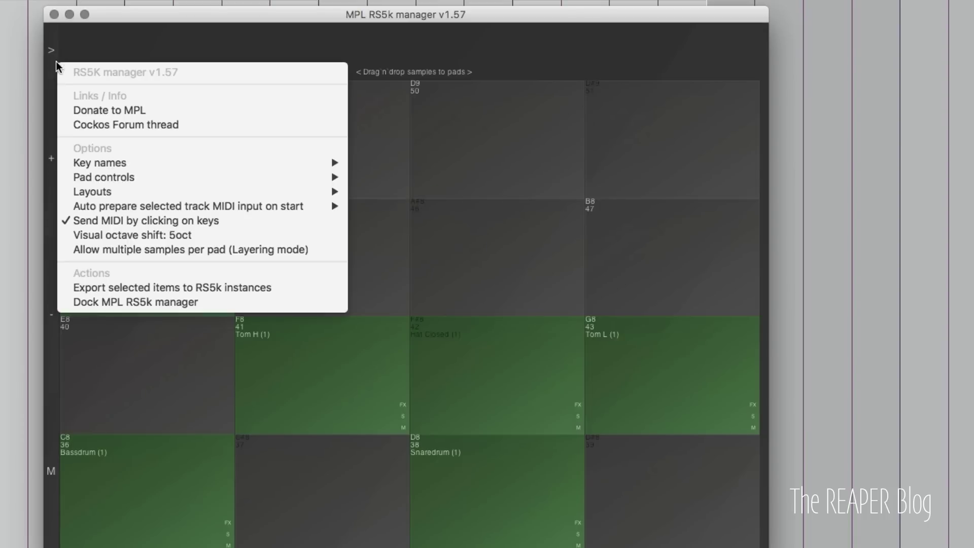
mouse_move(197, 194)
click(406, 266)
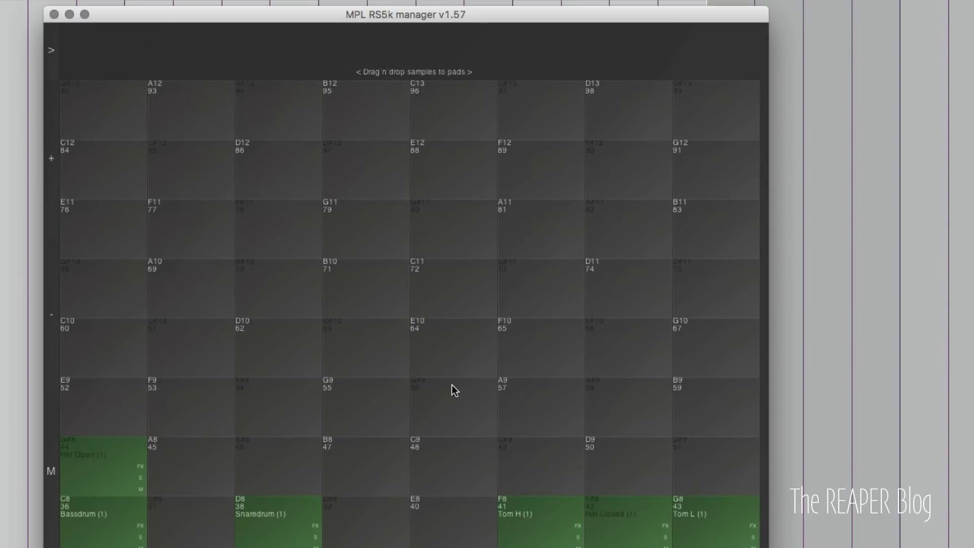
click(54, 52)
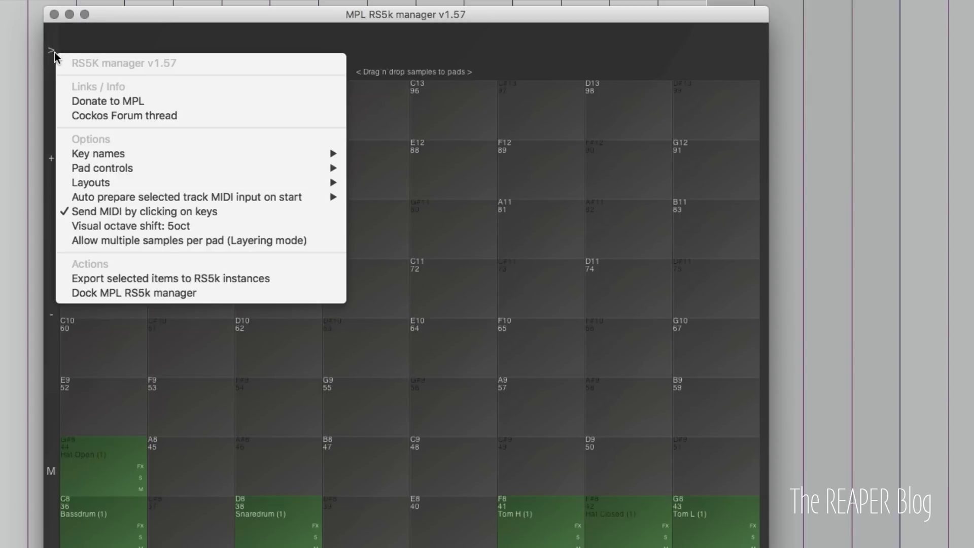
mouse_move(246, 186)
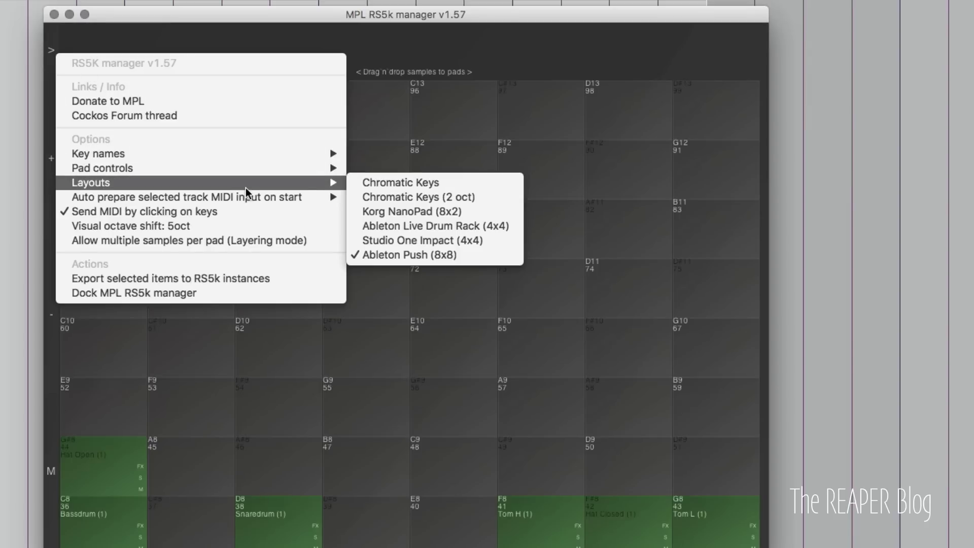
click(456, 186)
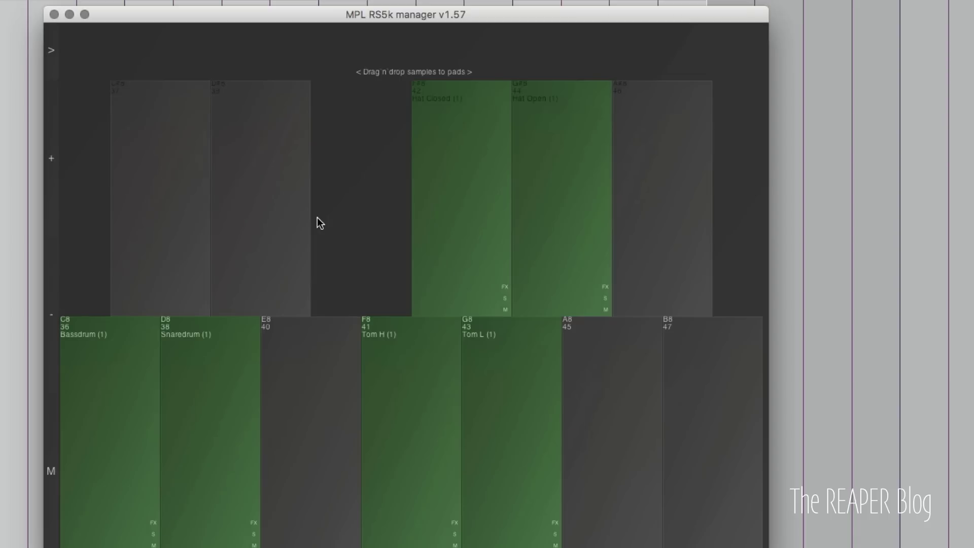
click(54, 49)
mouse_move(215, 204)
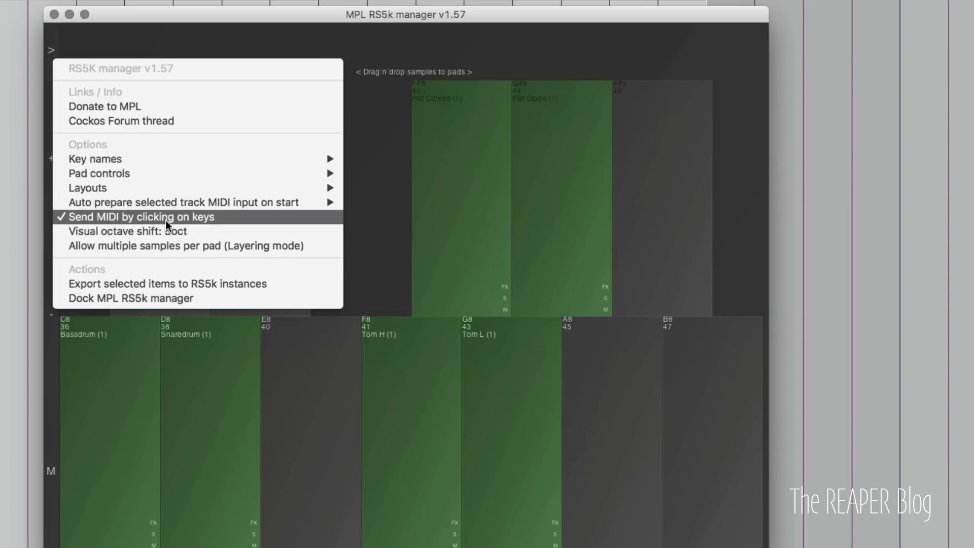
Close the options list, then open and close the Hat Closed pad's ReaSamplOmatic5000 settings
click(365, 220)
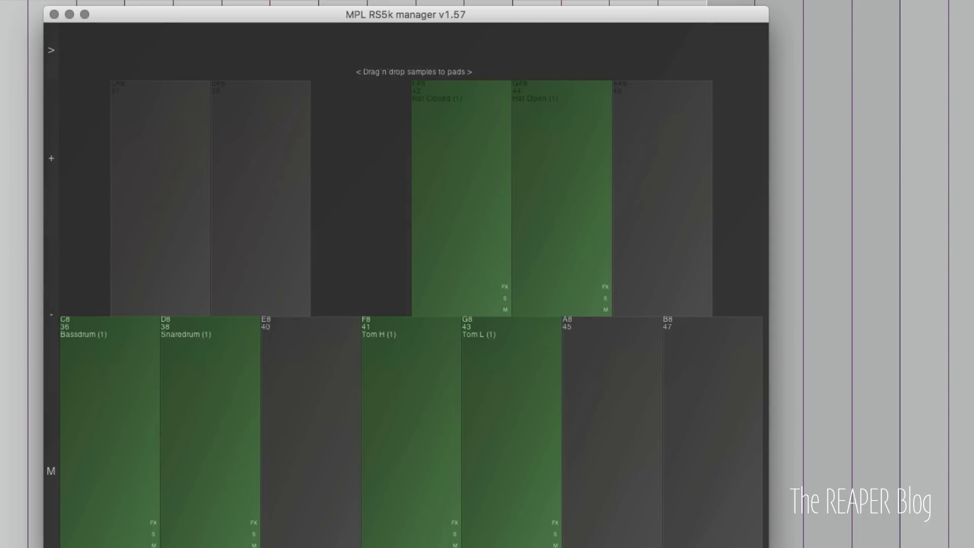
click(468, 144)
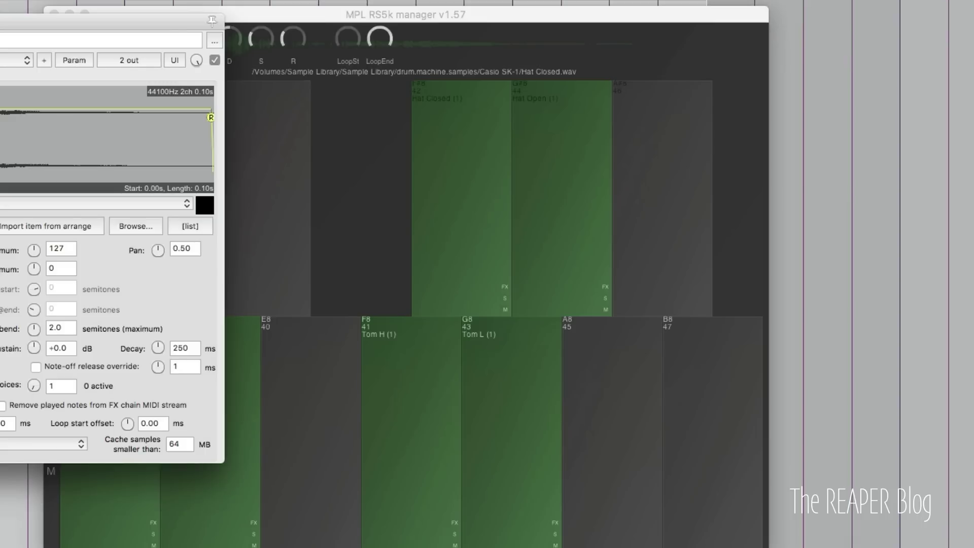
click(219, 211)
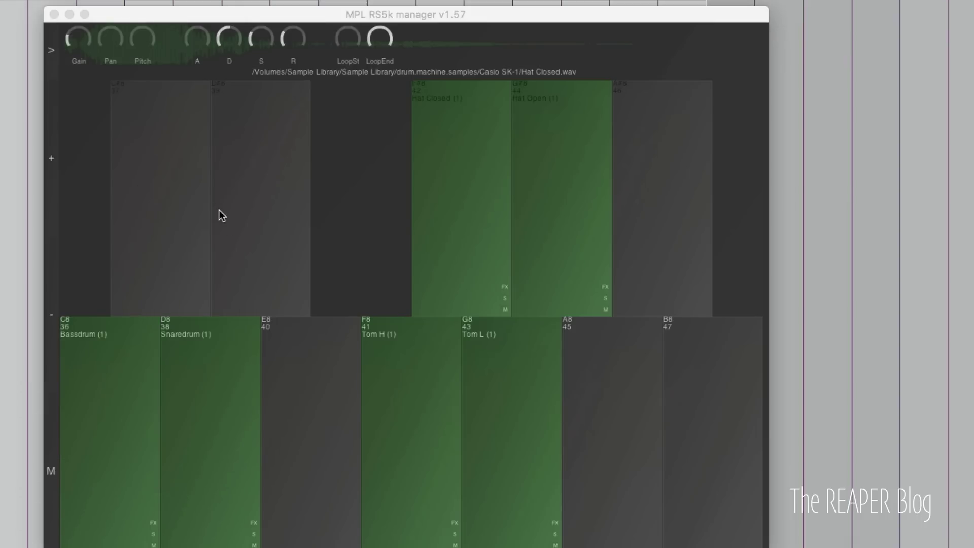
Turn Send MIDI by clicking on keys off and back on in the manager's options
click(60, 56)
click(184, 210)
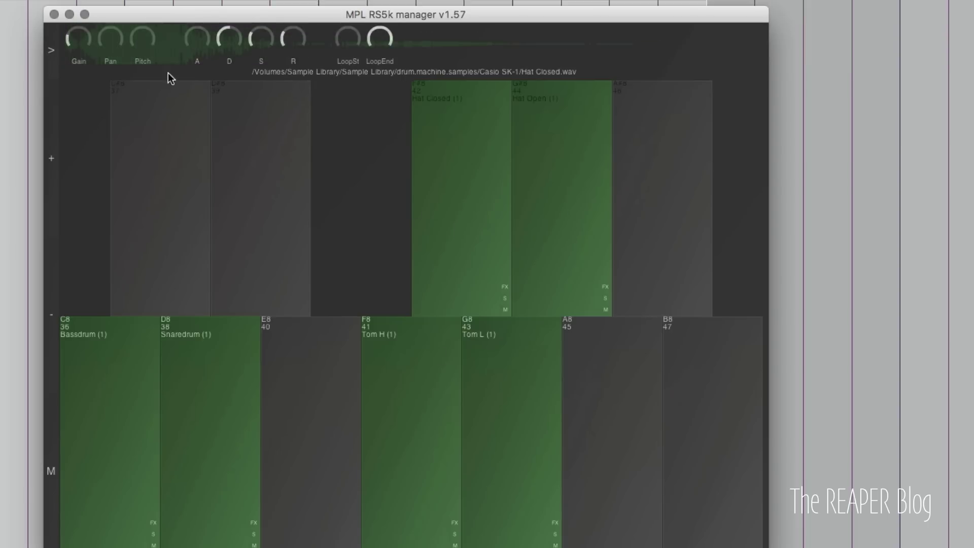
click(53, 48)
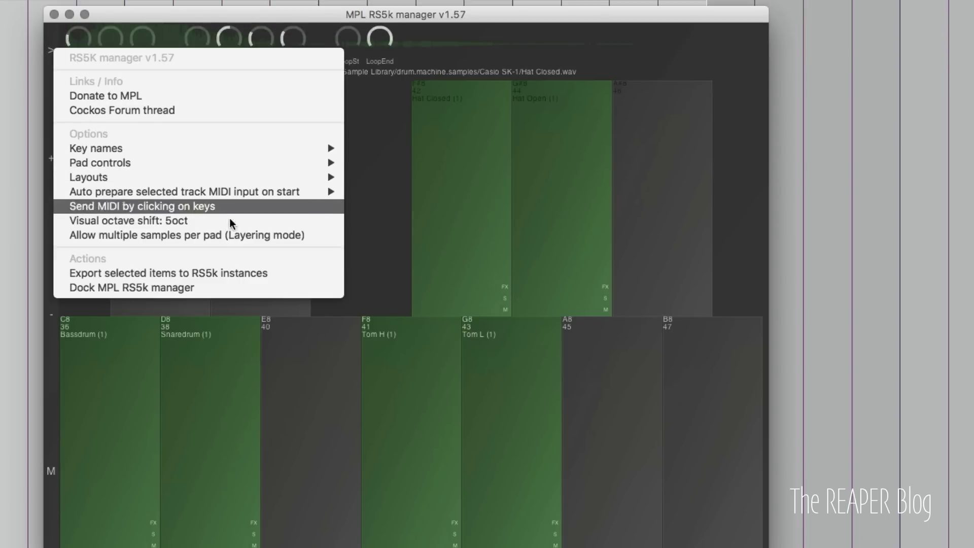
click(239, 206)
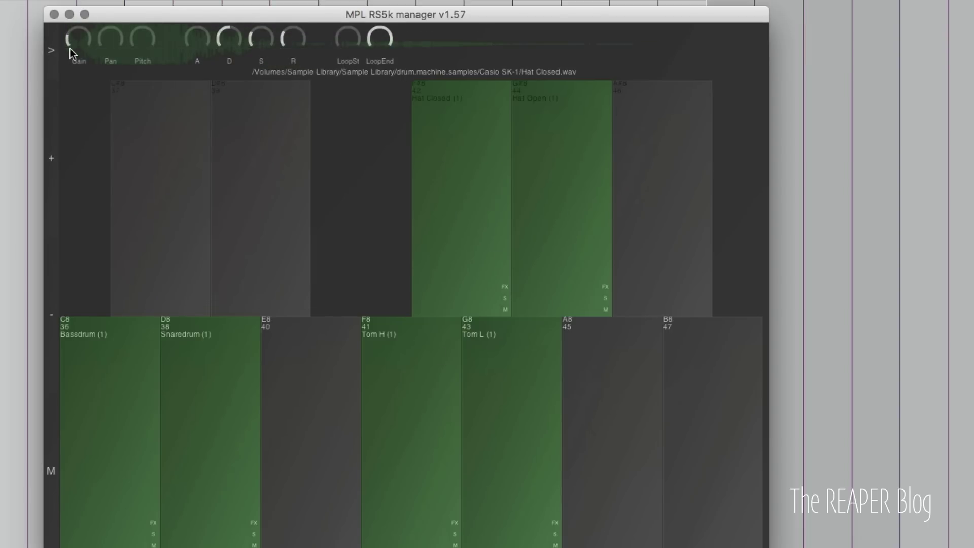
click(51, 51)
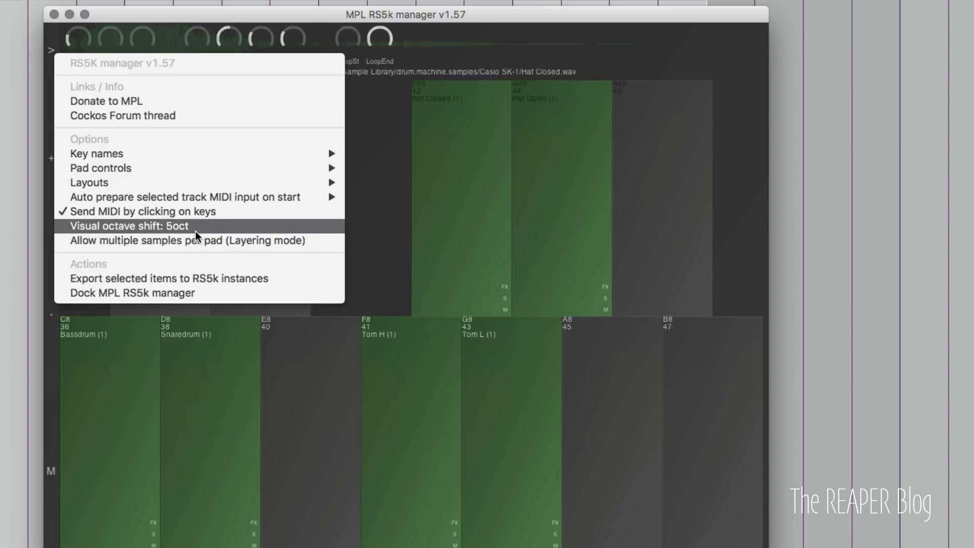
Set the visual octave shift to 2 and check the pad range up and down
click(153, 227)
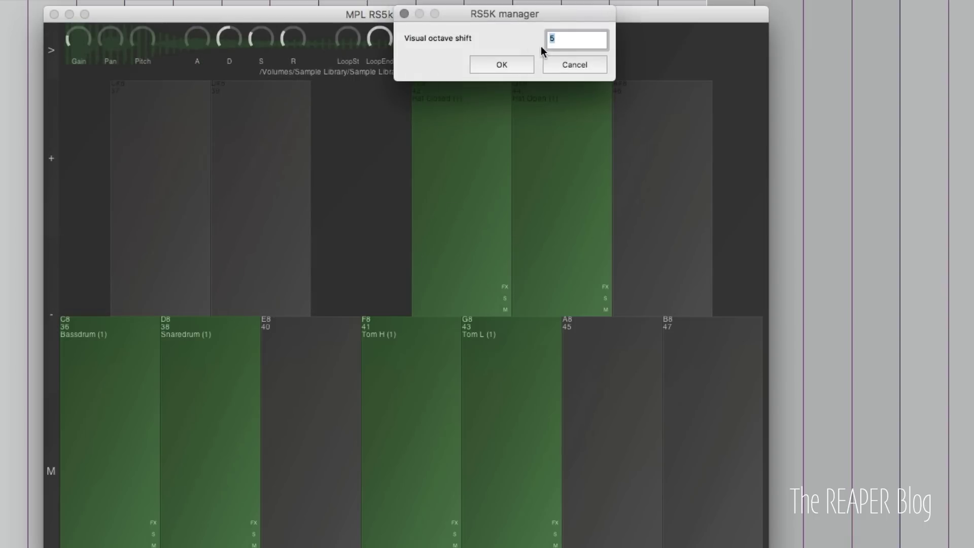
text(2)
click(495, 63)
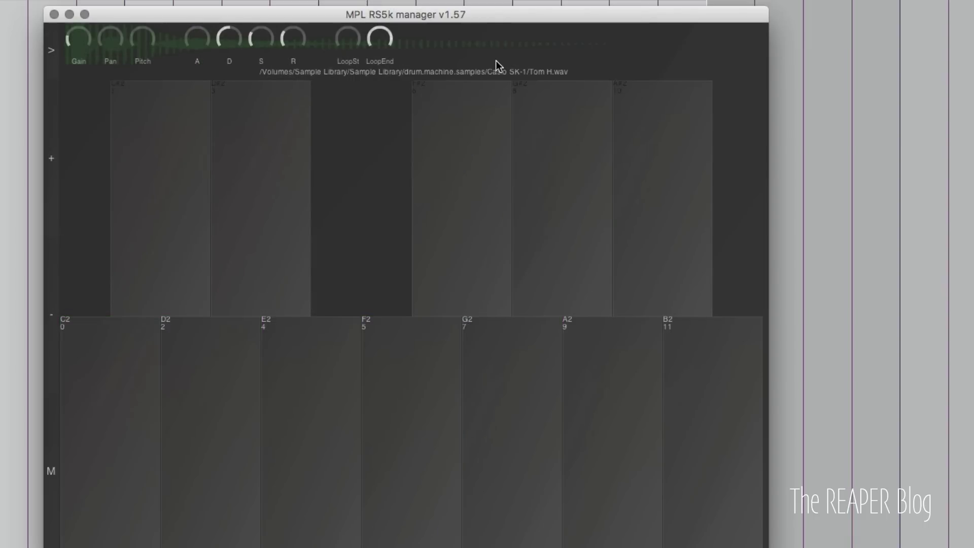
click(51, 171)
click(51, 171)
click(51, 171)
click(50, 171)
click(50, 333)
Enable Allow multiple samples per pad (layering mode) from the options list
click(51, 49)
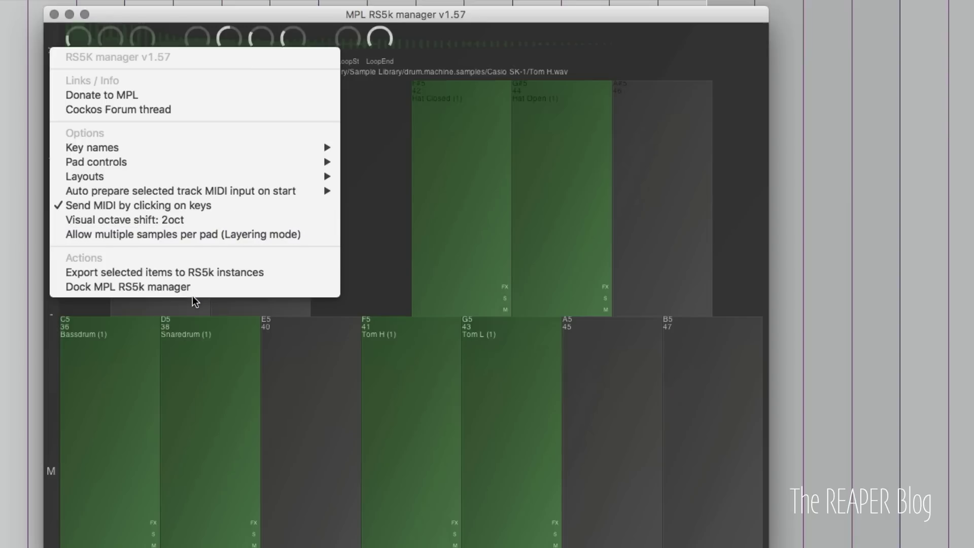
click(215, 239)
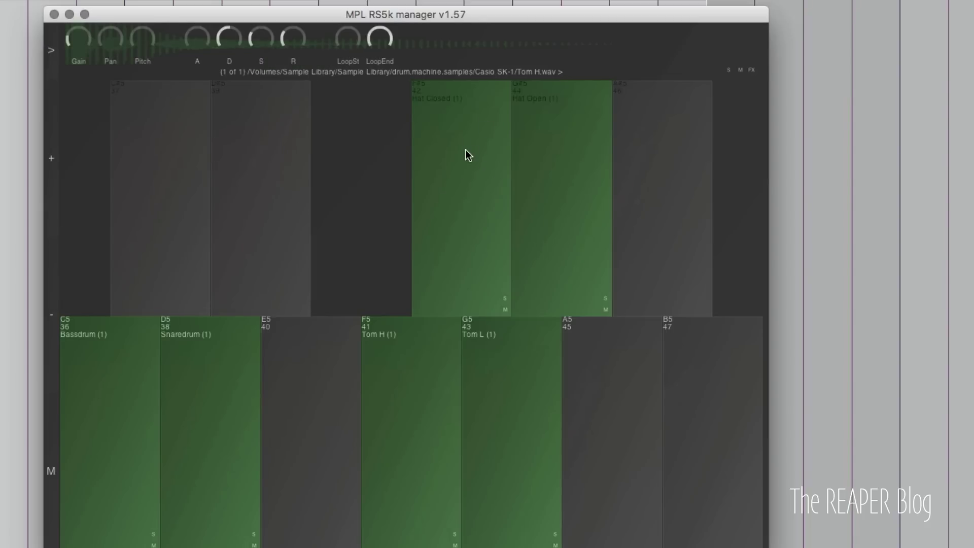
click(51, 51)
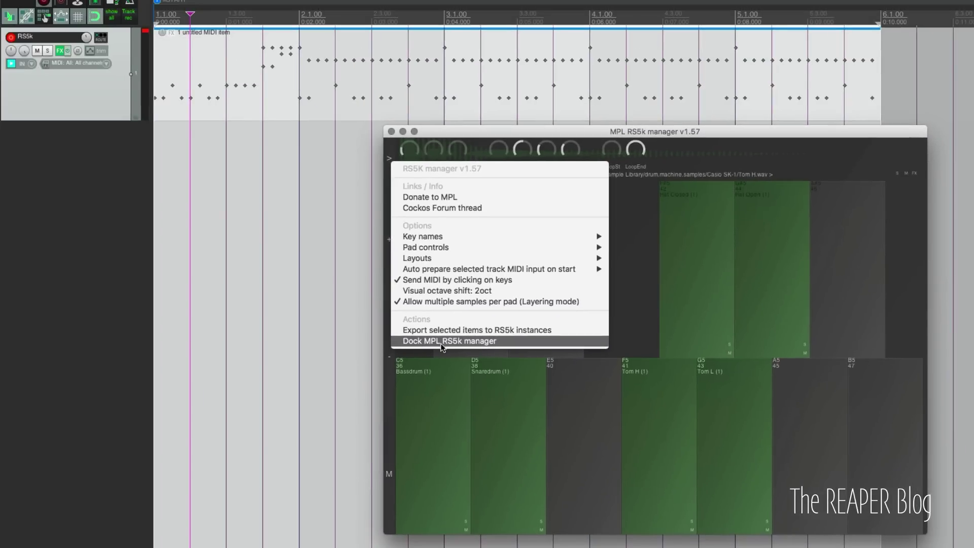
Dock the RS5k manager in the main window and inspect the Snaredrum and Hat Closed pads
click(469, 345)
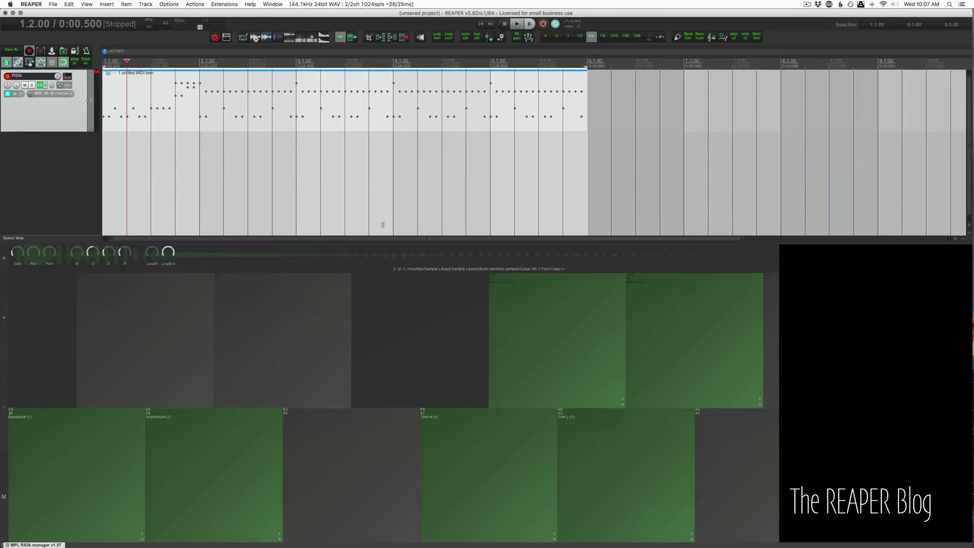
click(383, 225)
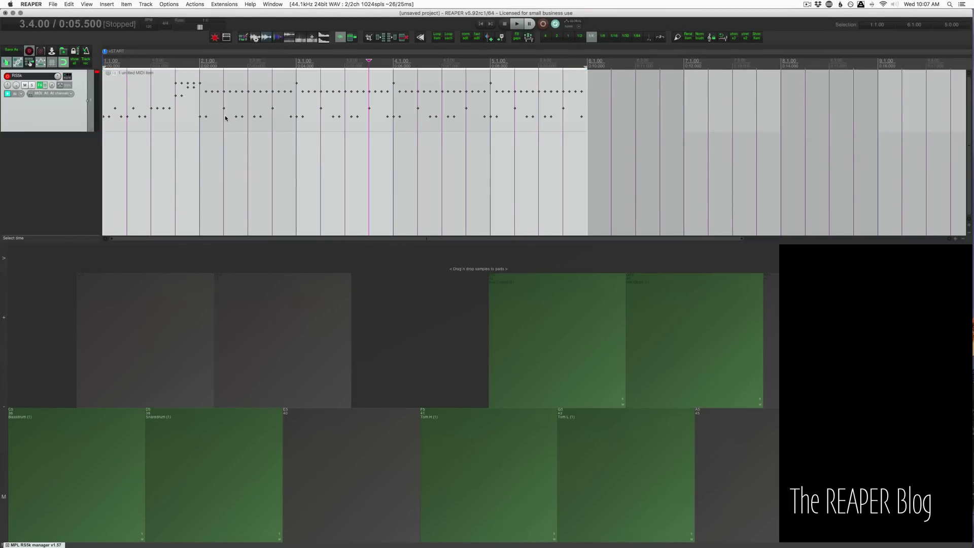
click(223, 176)
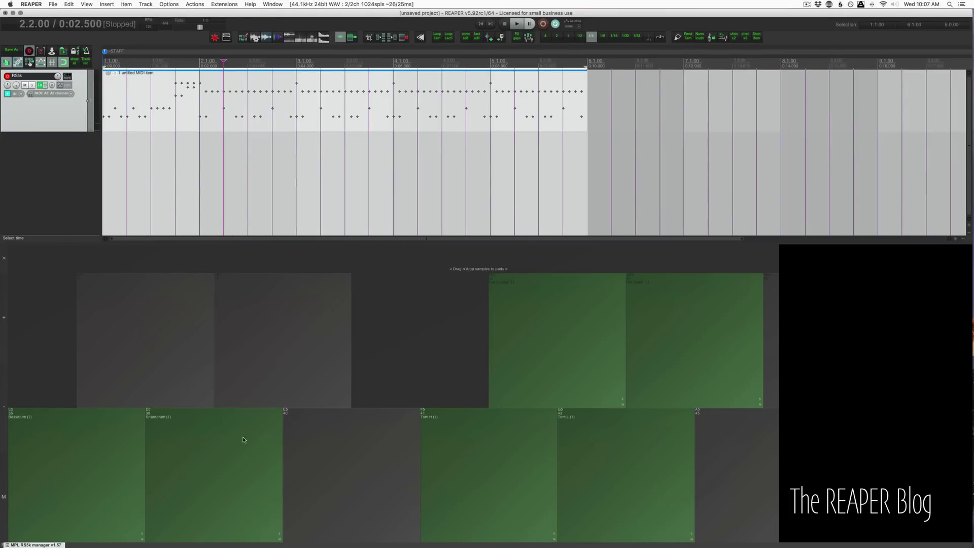
click(236, 456)
click(538, 338)
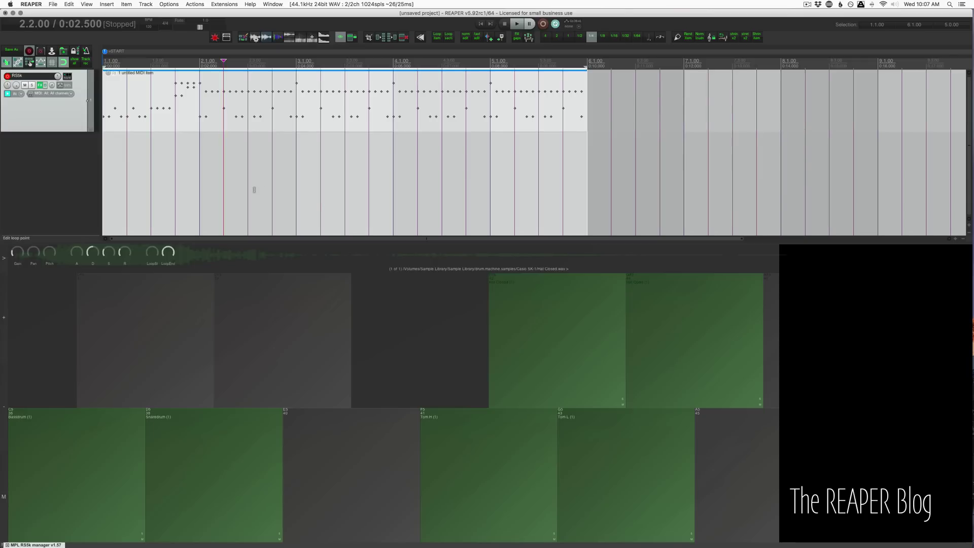
Preview Bassdrum.wav in Media Explorer and load it onto the empty B5 pad
key(super+alt+x)
click(273, 190)
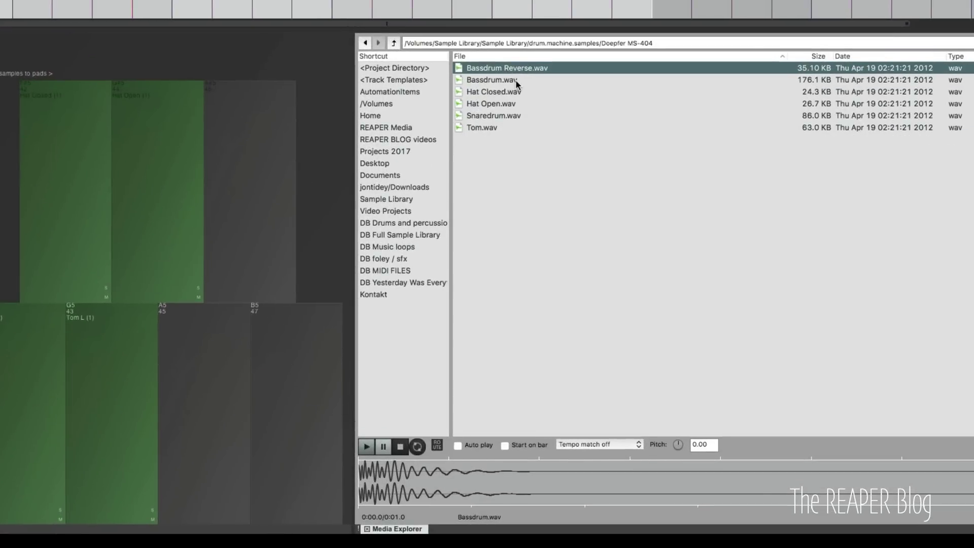
click(481, 275)
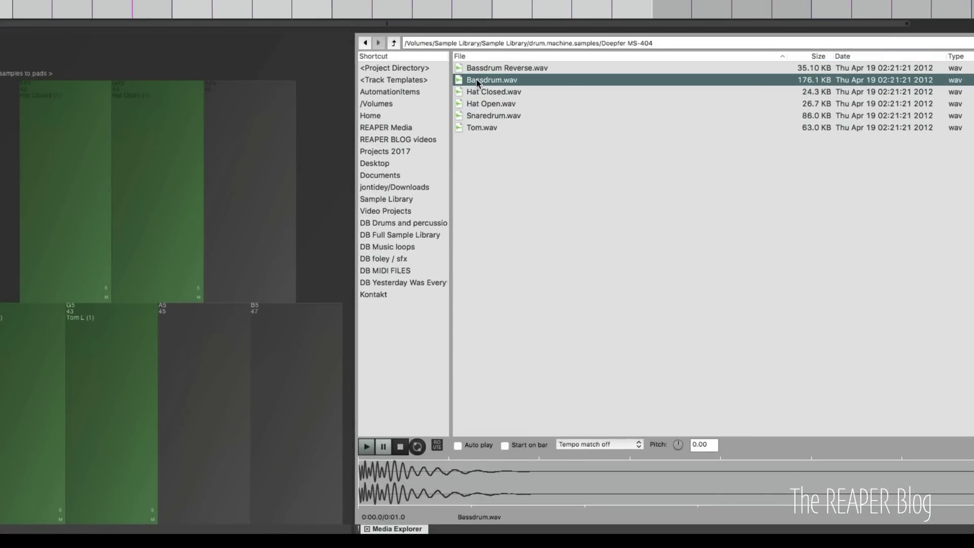
key(space)
drag(480, 83, 308, 334)
drag(287, 396, 286, 396)
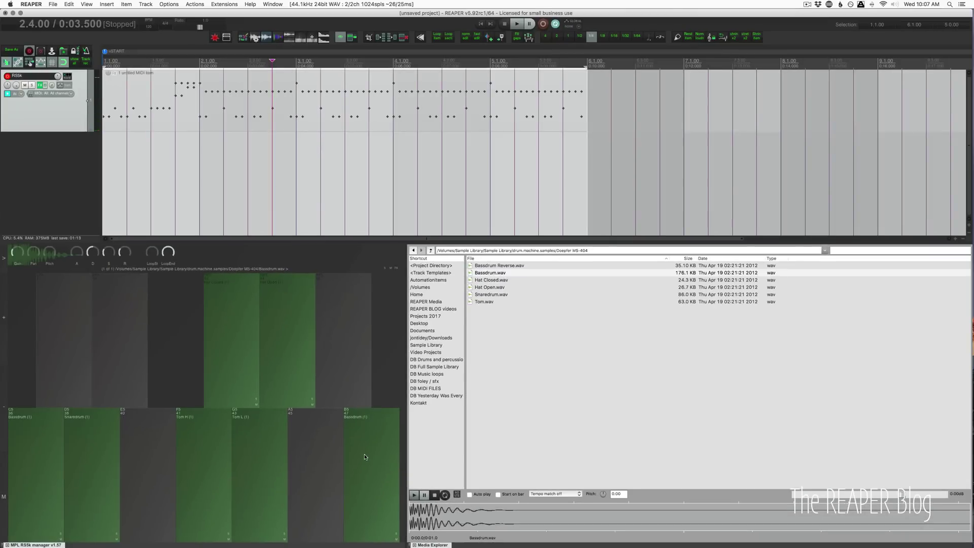
drag(160, 141, 449, 122)
Open the drum MIDI item in the docked MIDI editor, widen it, and move the sampler window aside
click(197, 167)
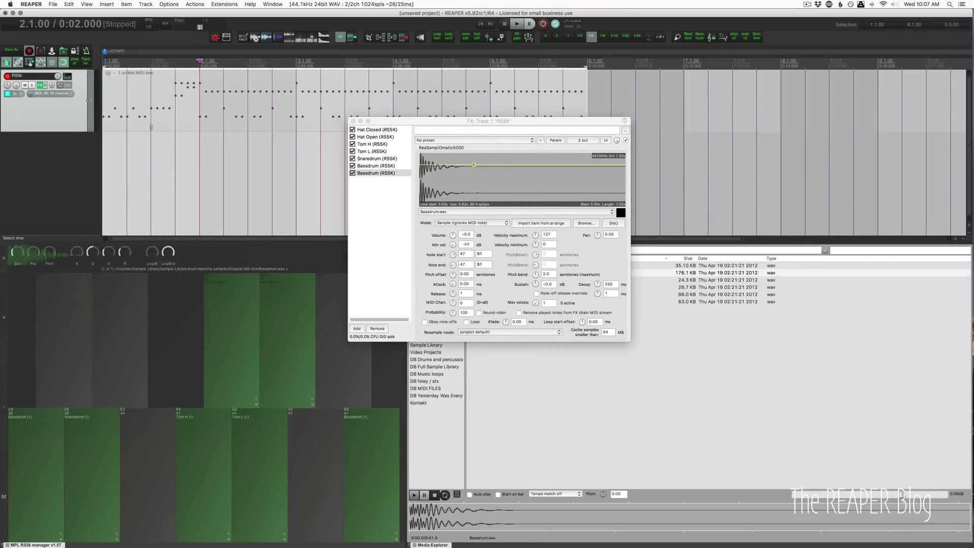
double_click(151, 101)
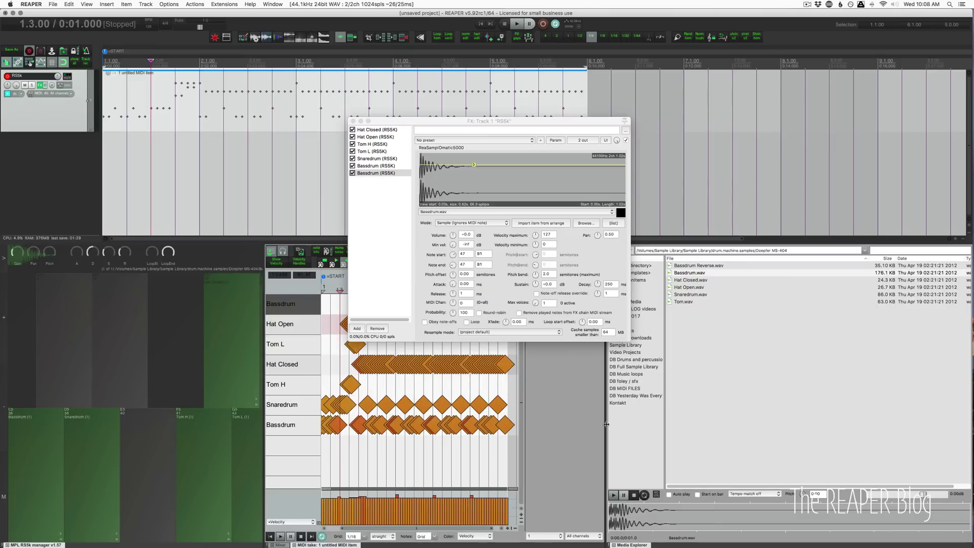
drag(607, 427, 758, 429)
drag(426, 123, 591, 50)
Select the Bassdrum note row, play and solo the Hat Closed pad, and toggle layering mode
click(283, 306)
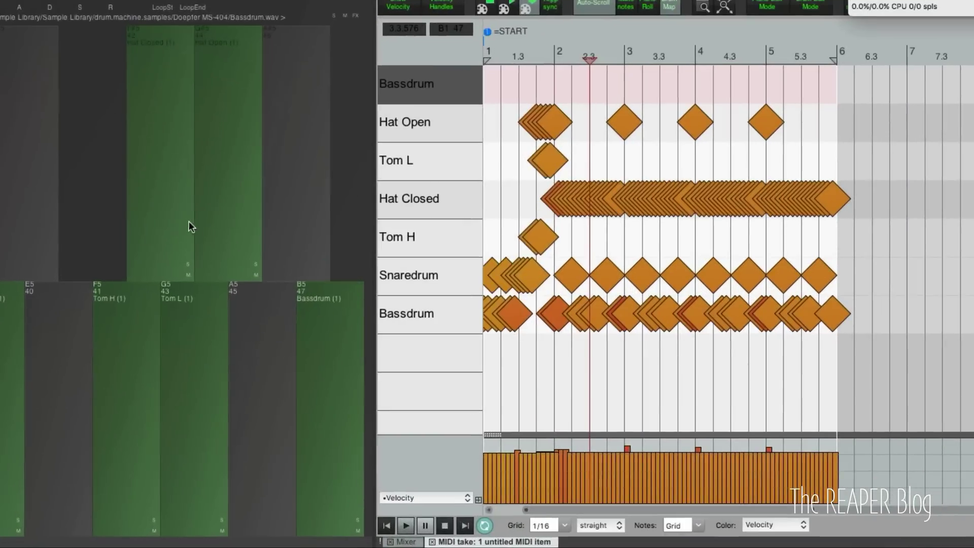
click(165, 352)
click(154, 317)
click(188, 265)
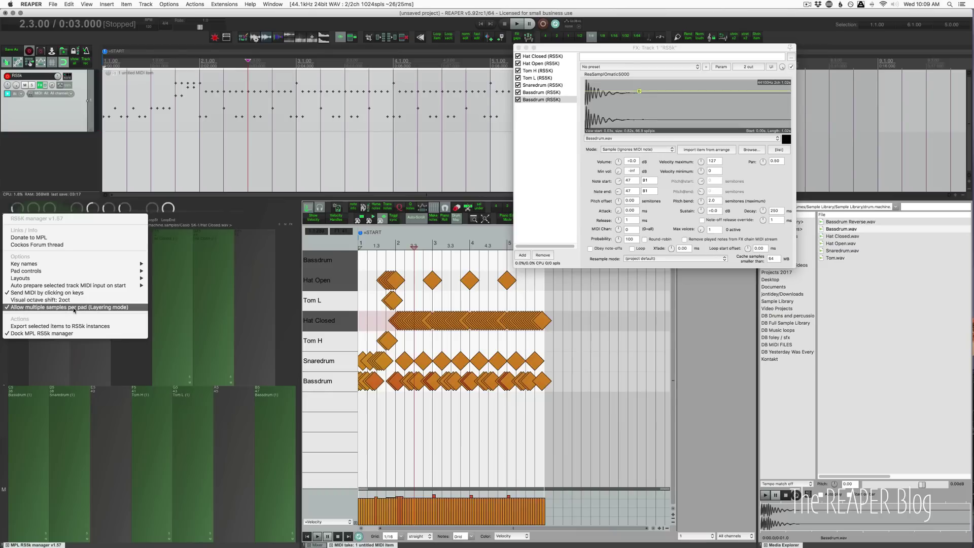
click(74, 308)
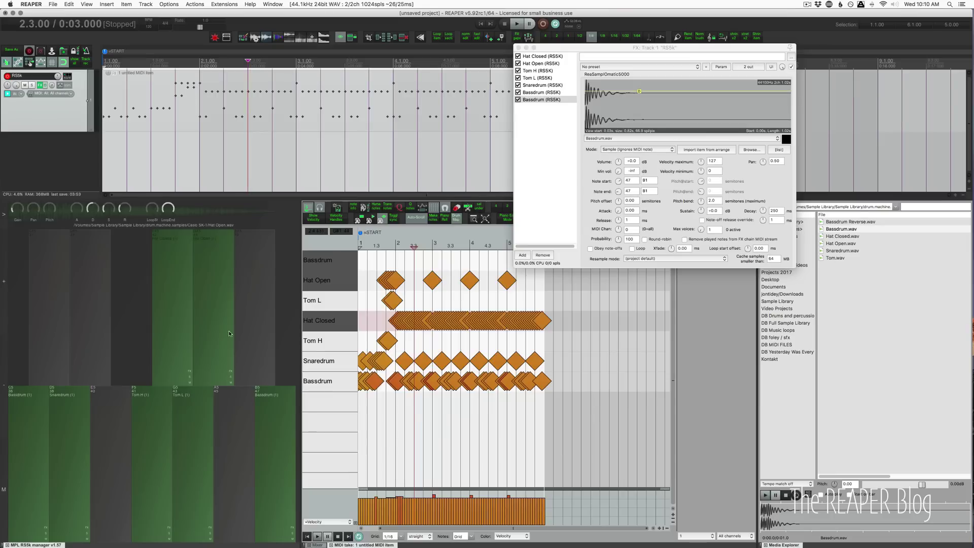
Route the B5 Bassdrum pad to its own track with MIDI send routing
click(278, 408)
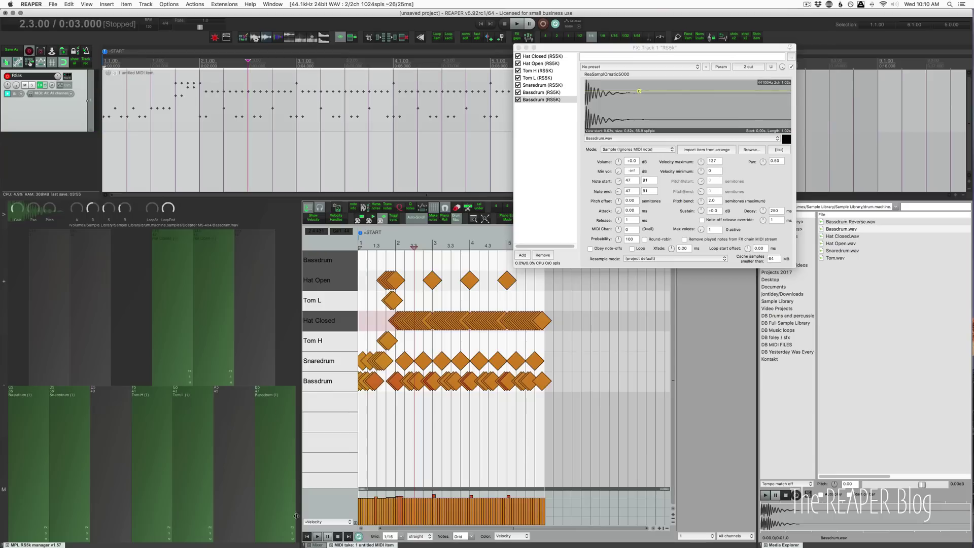
click(293, 540)
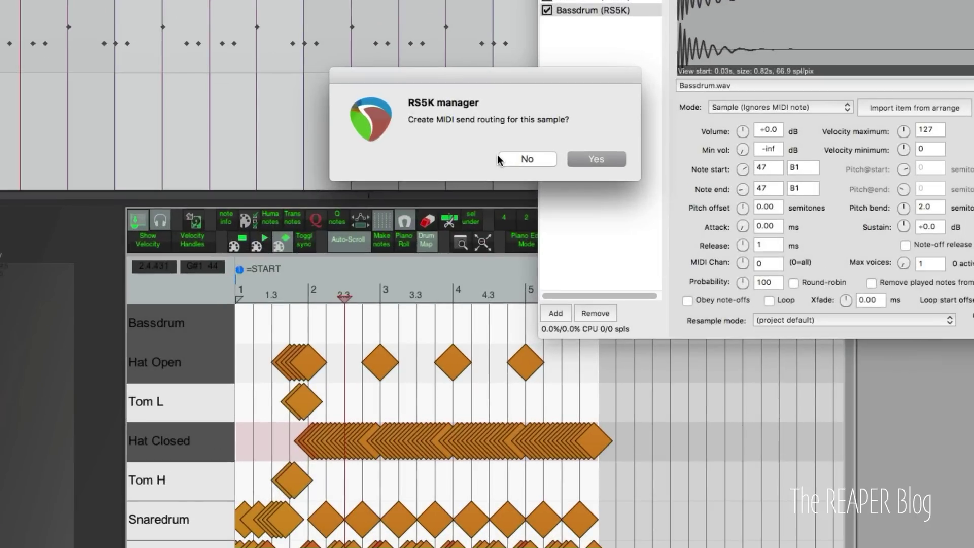
click(592, 159)
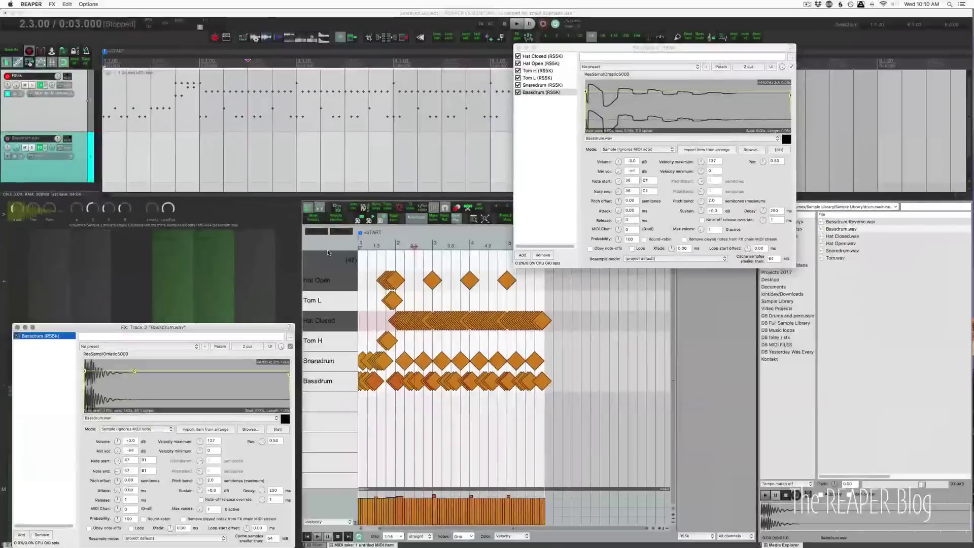
click(64, 284)
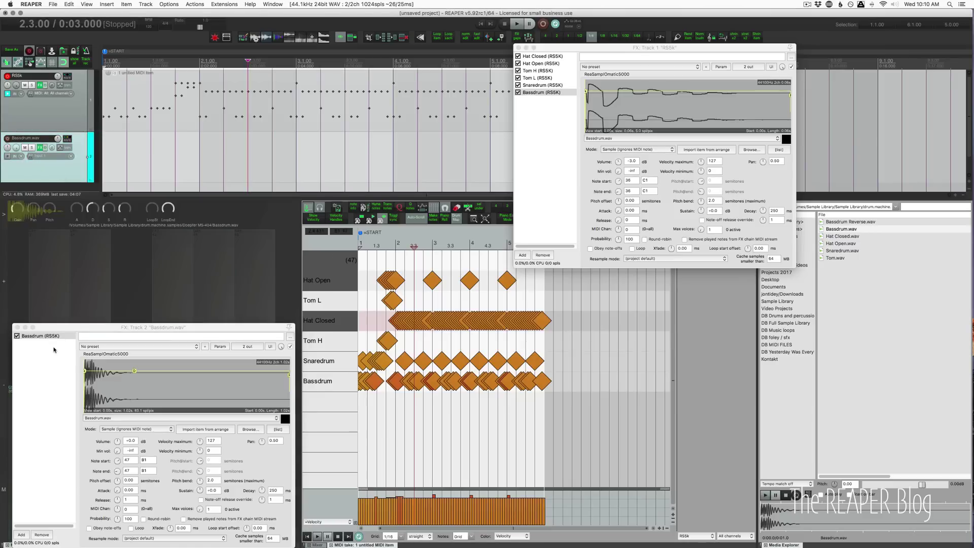
click(113, 328)
drag(113, 328, 116, 315)
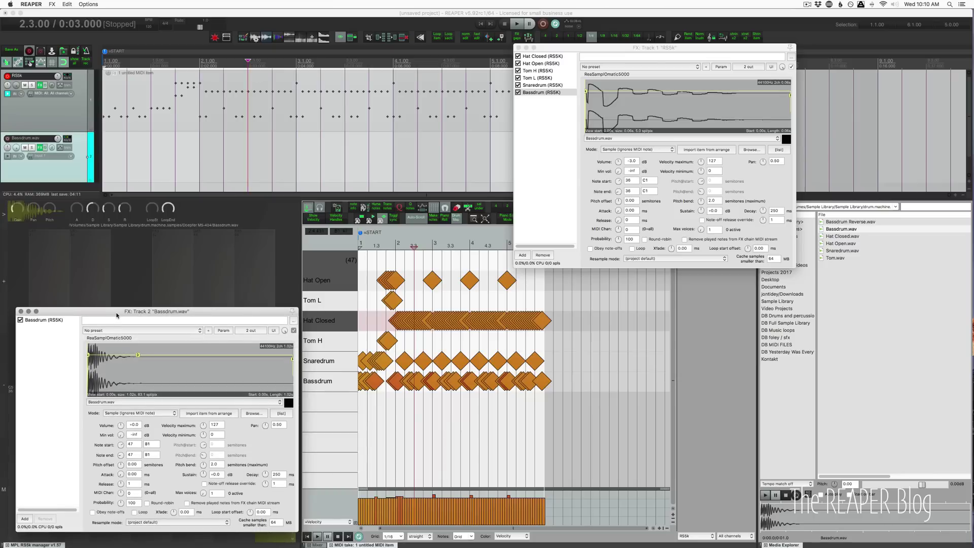
click(20, 311)
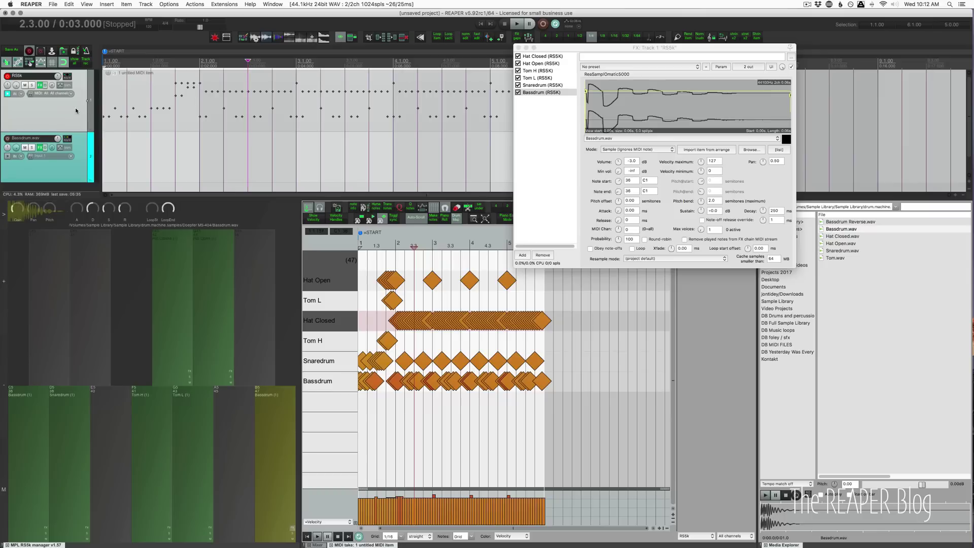
Check the new Bassdrum.wav track's sampler, then reselect the RS5k drum track and close its sampler window
click(73, 175)
click(40, 148)
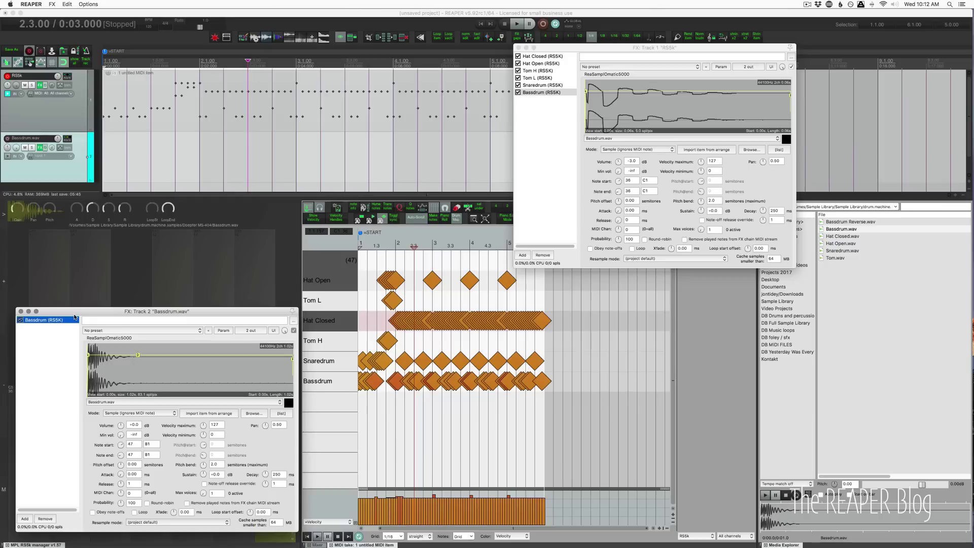
click(20, 311)
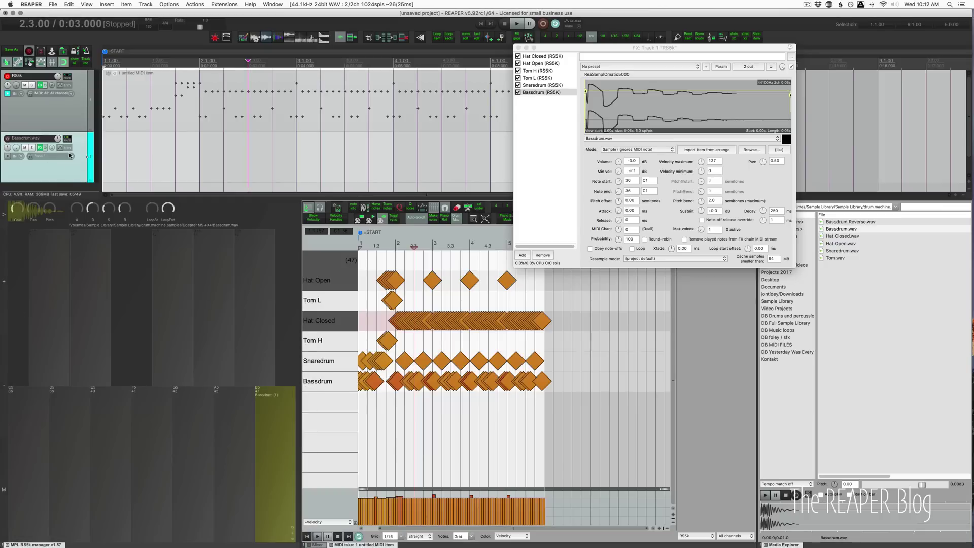
click(66, 109)
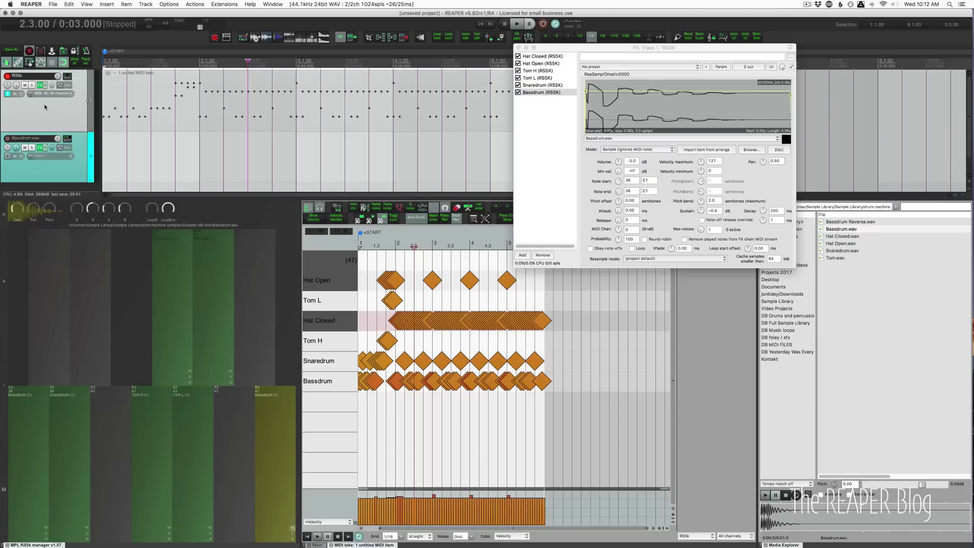
click(165, 148)
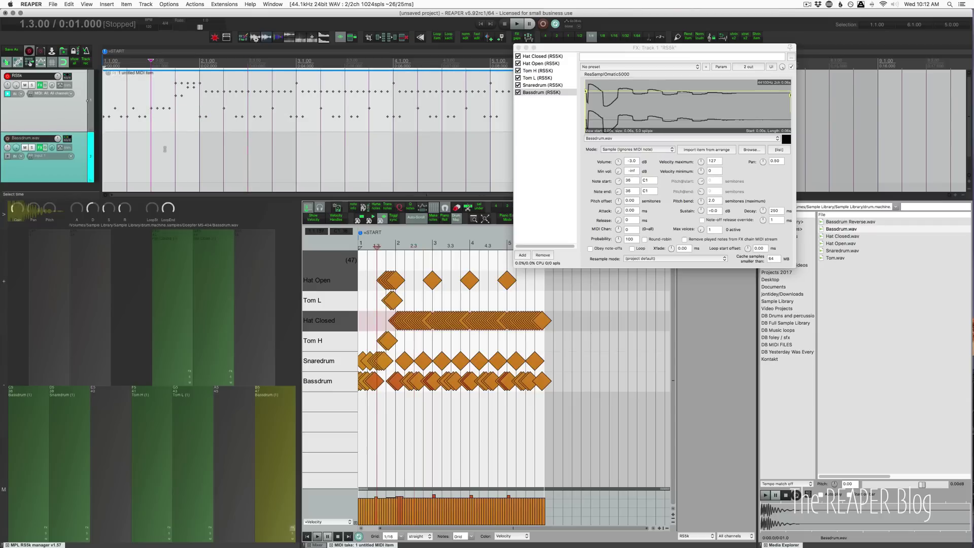
click(518, 47)
Browse to Hihat1.wav in Media Explorer and add it as an item in the arrange
click(588, 122)
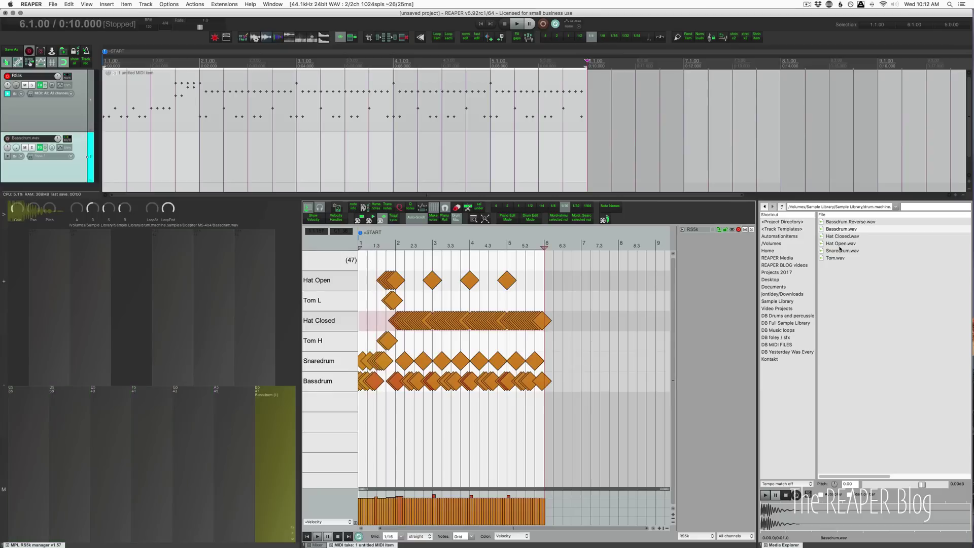
key(BackSpace)
double_click(892, 307)
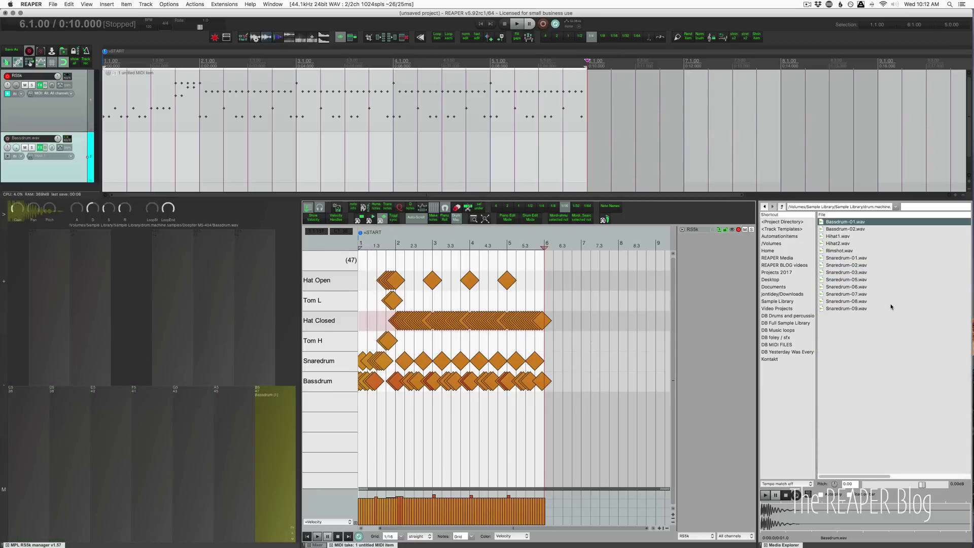
key(Down)
key(Down)
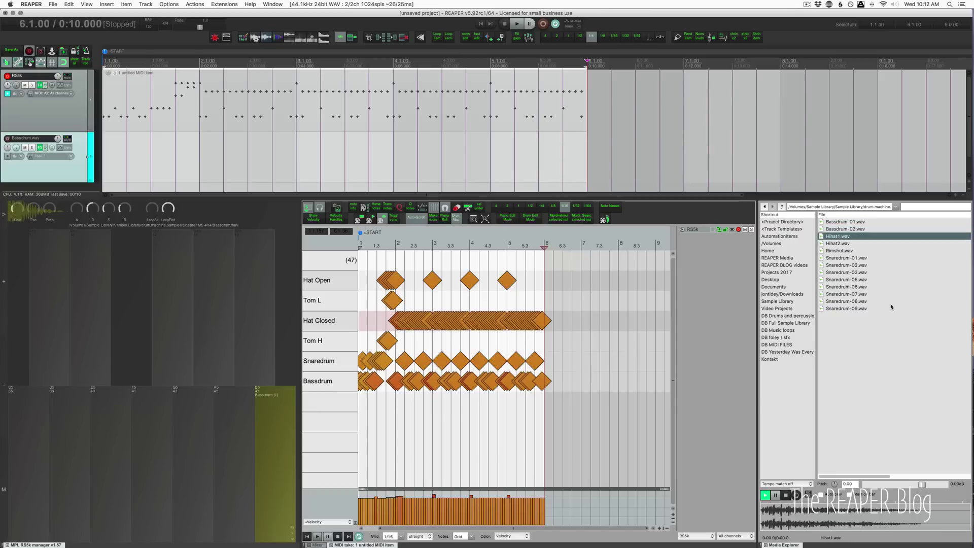
drag(853, 236, 713, 103)
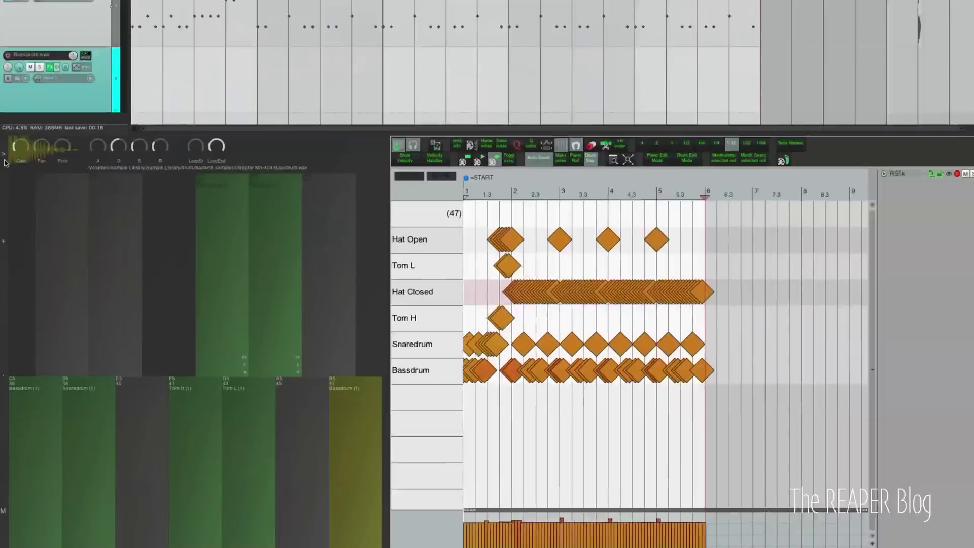
Export the Hihat1.wav item to an RS5k pad at base pitch 46 routed to its own track
click(4, 213)
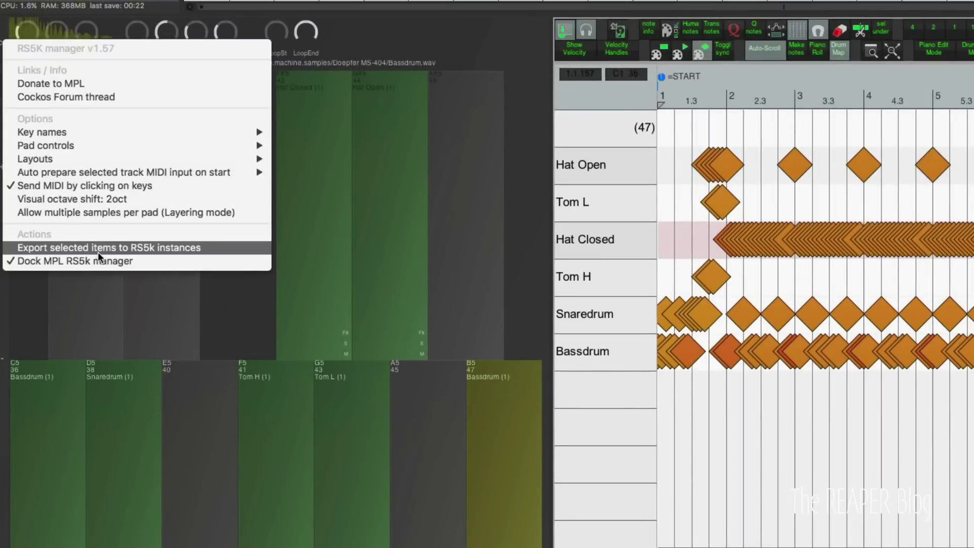
click(181, 248)
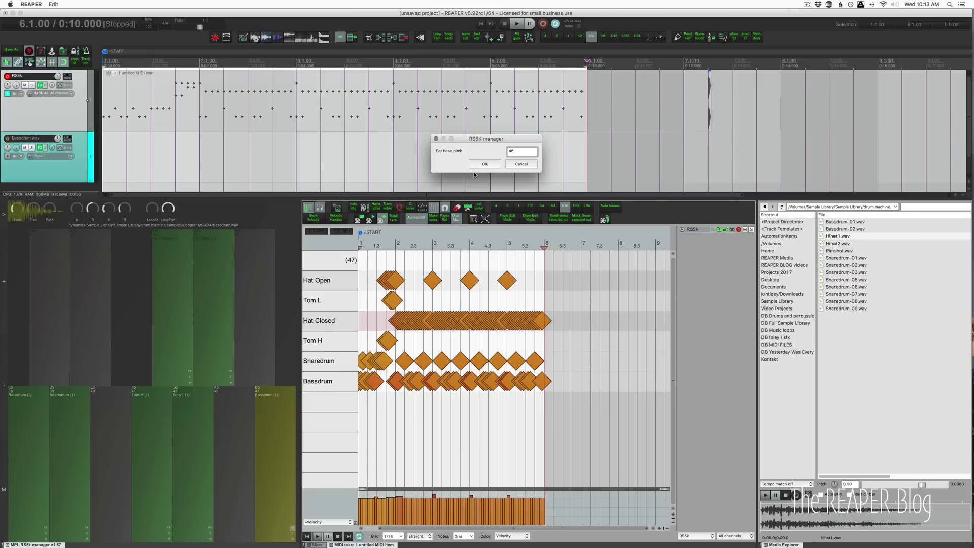
click(486, 165)
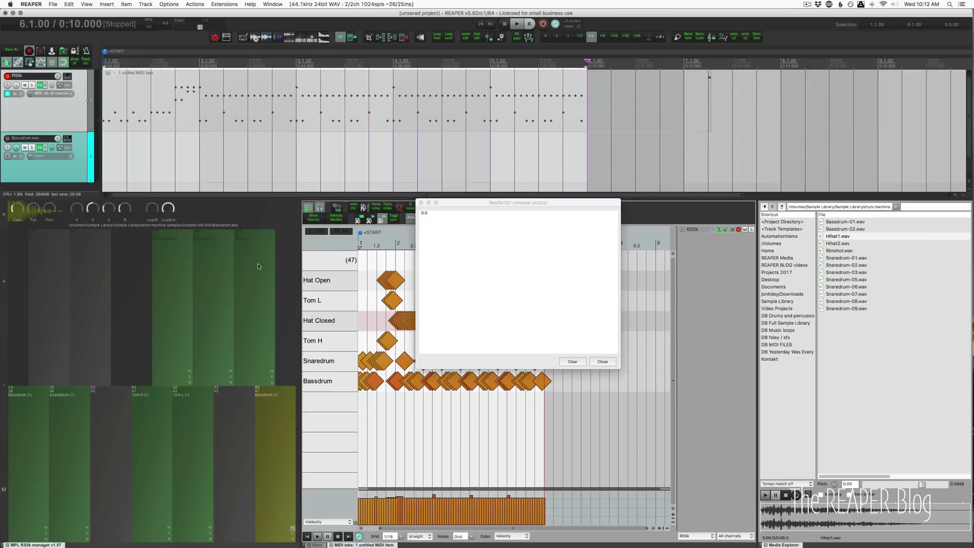
click(249, 287)
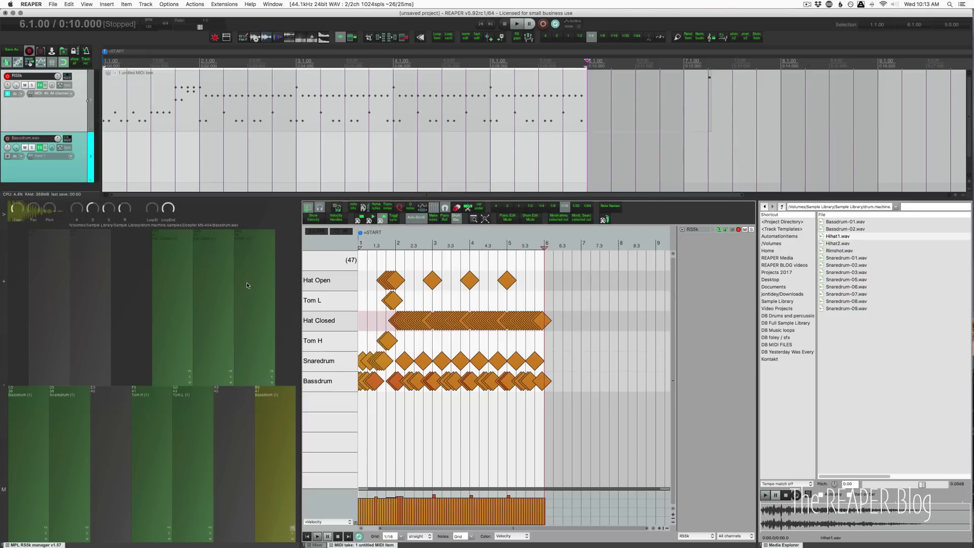
click(251, 258)
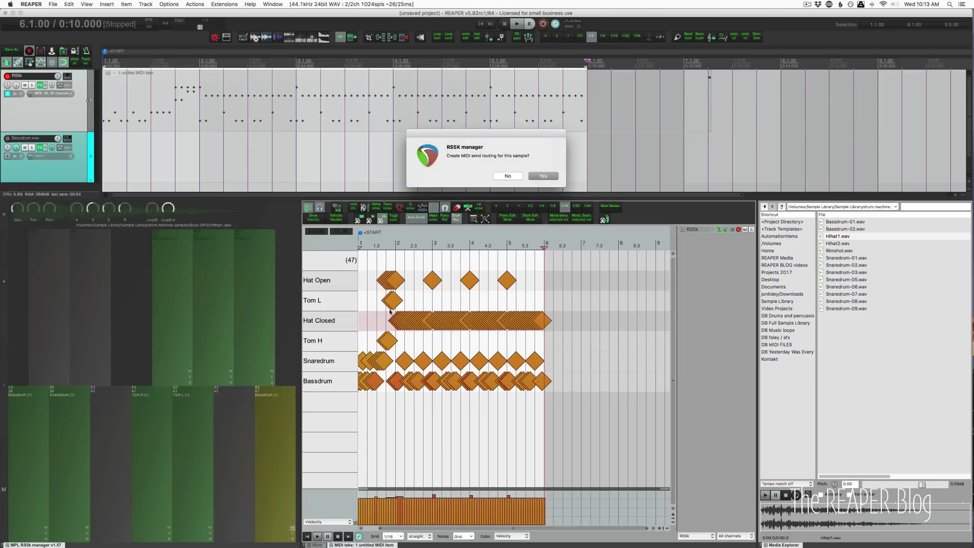
click(544, 178)
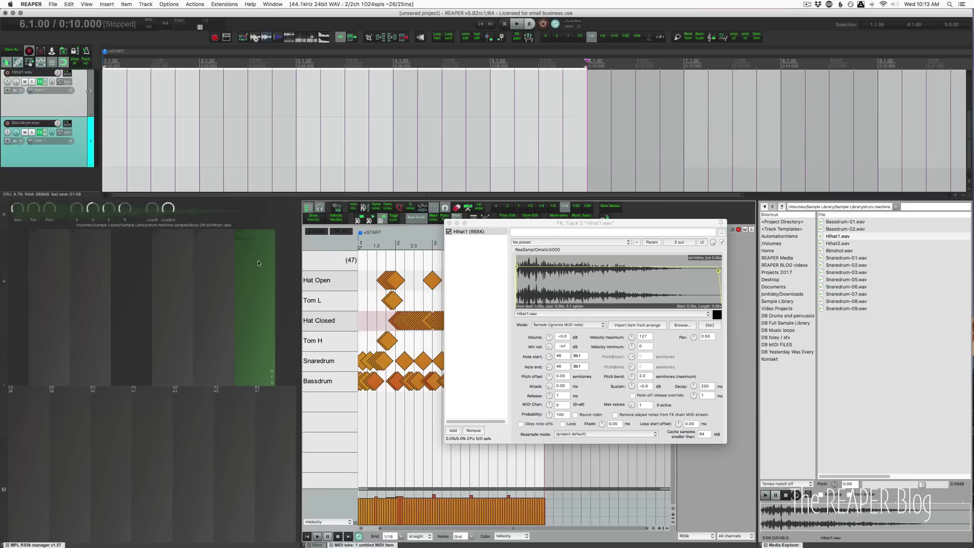
Play the new Hihat1 pad twice to audition it
click(257, 262)
click(256, 261)
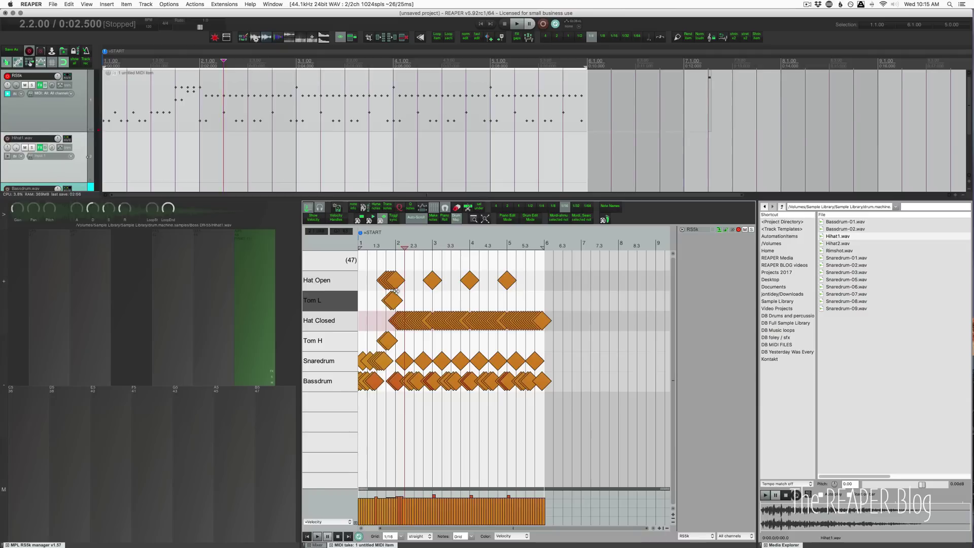
click(4, 213)
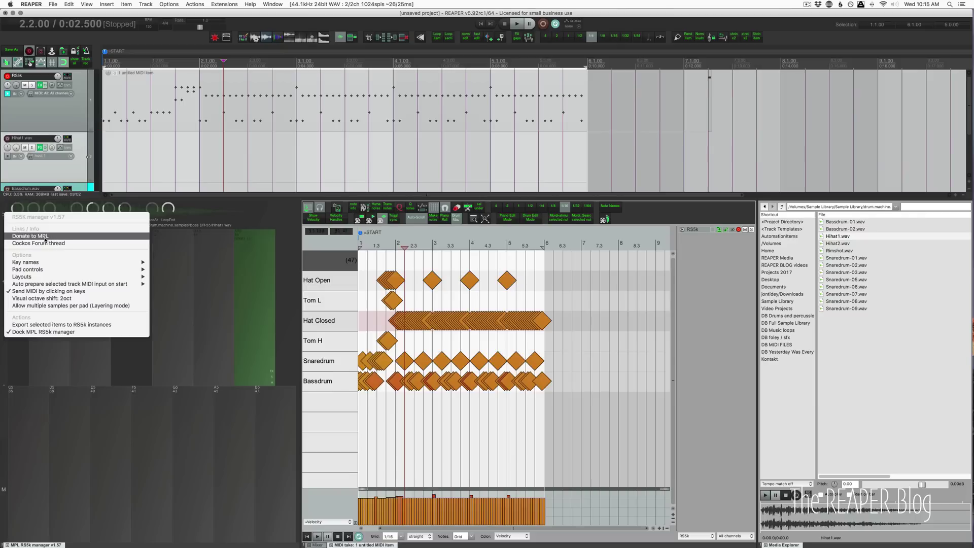
click(5, 206)
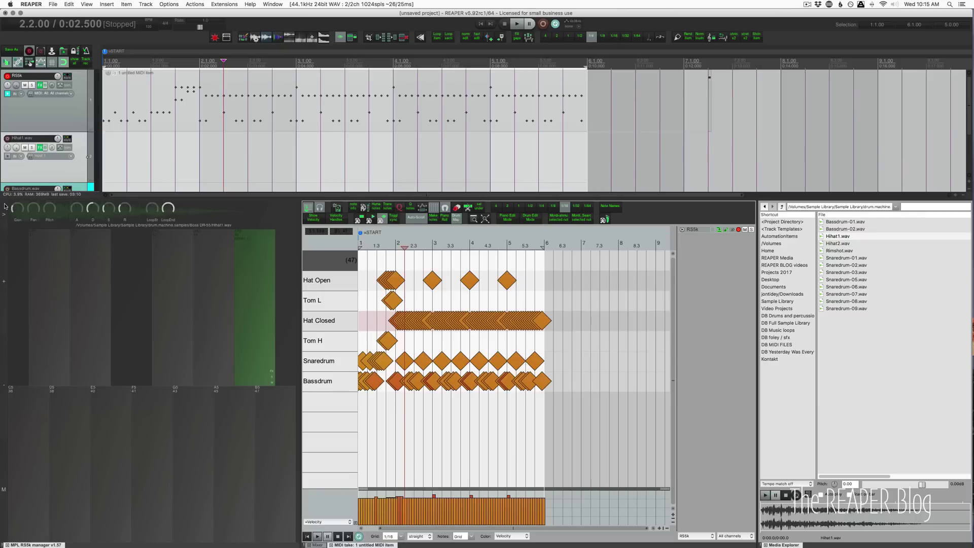